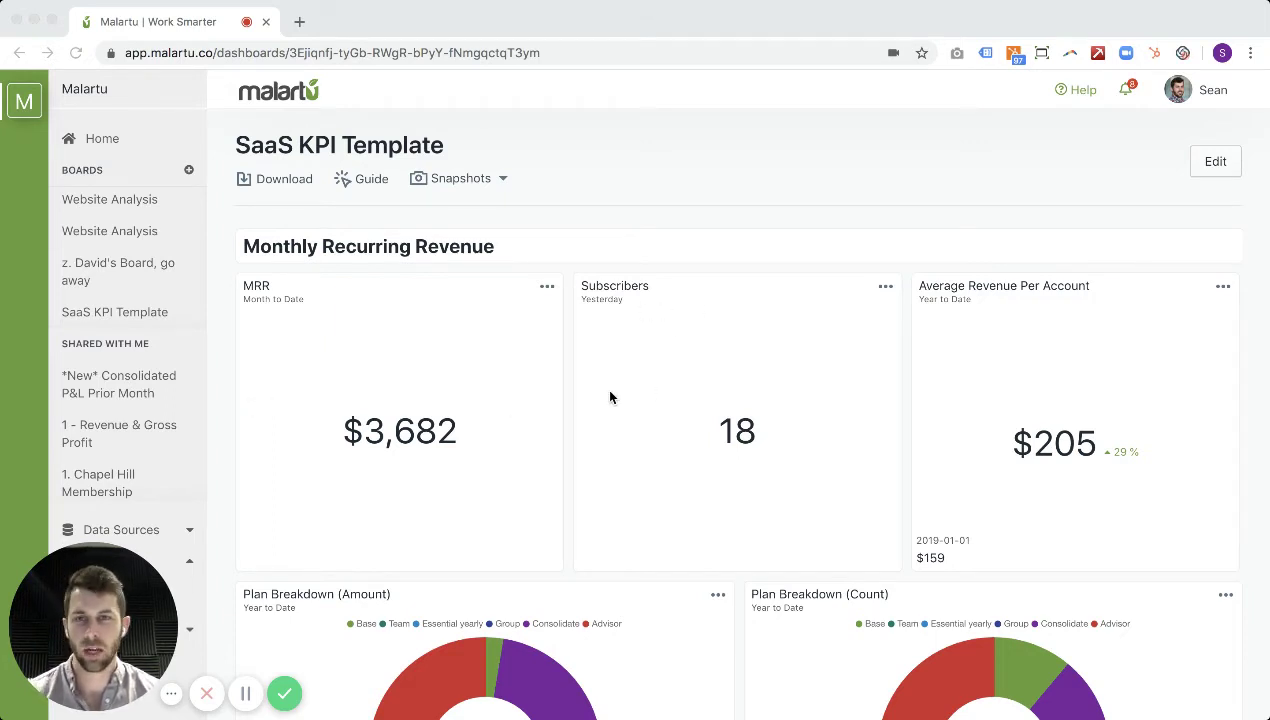
pyautogui.scroll(-1, 566, 404)
pyautogui.scroll(1, 564, 405)
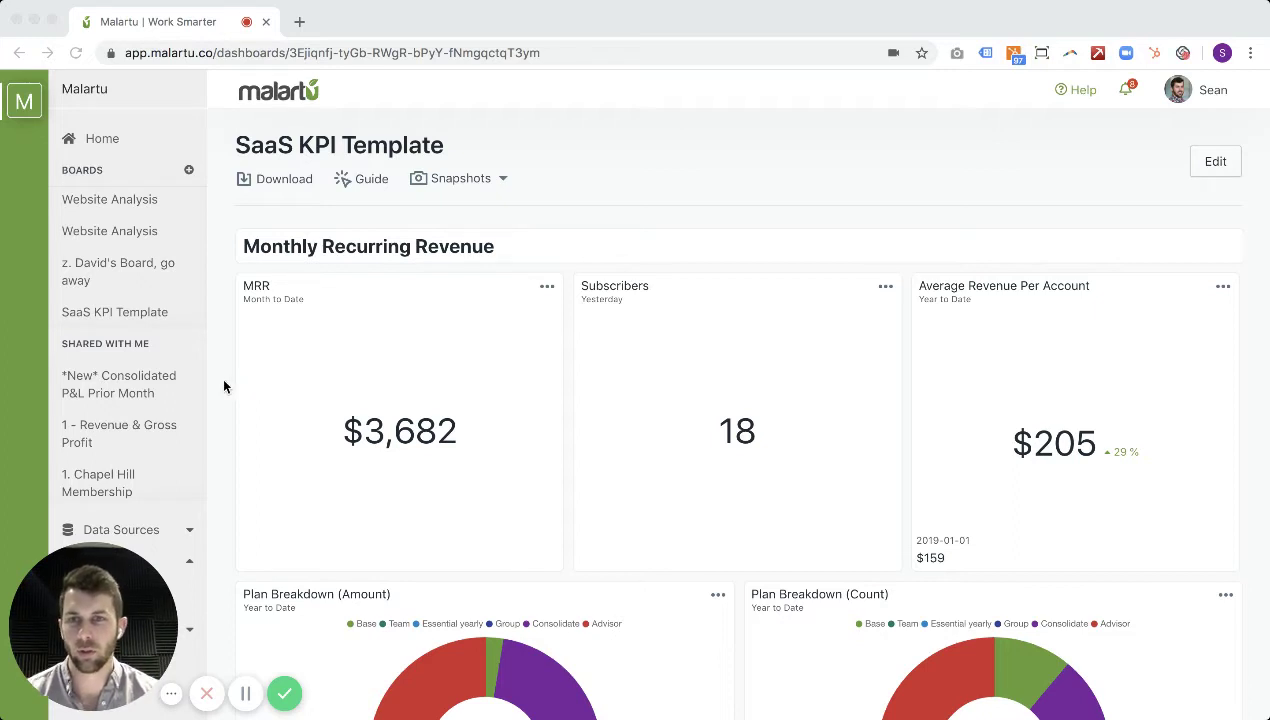
pyautogui.scroll(-1, 224, 382)
pyautogui.scroll(1, 224, 370)
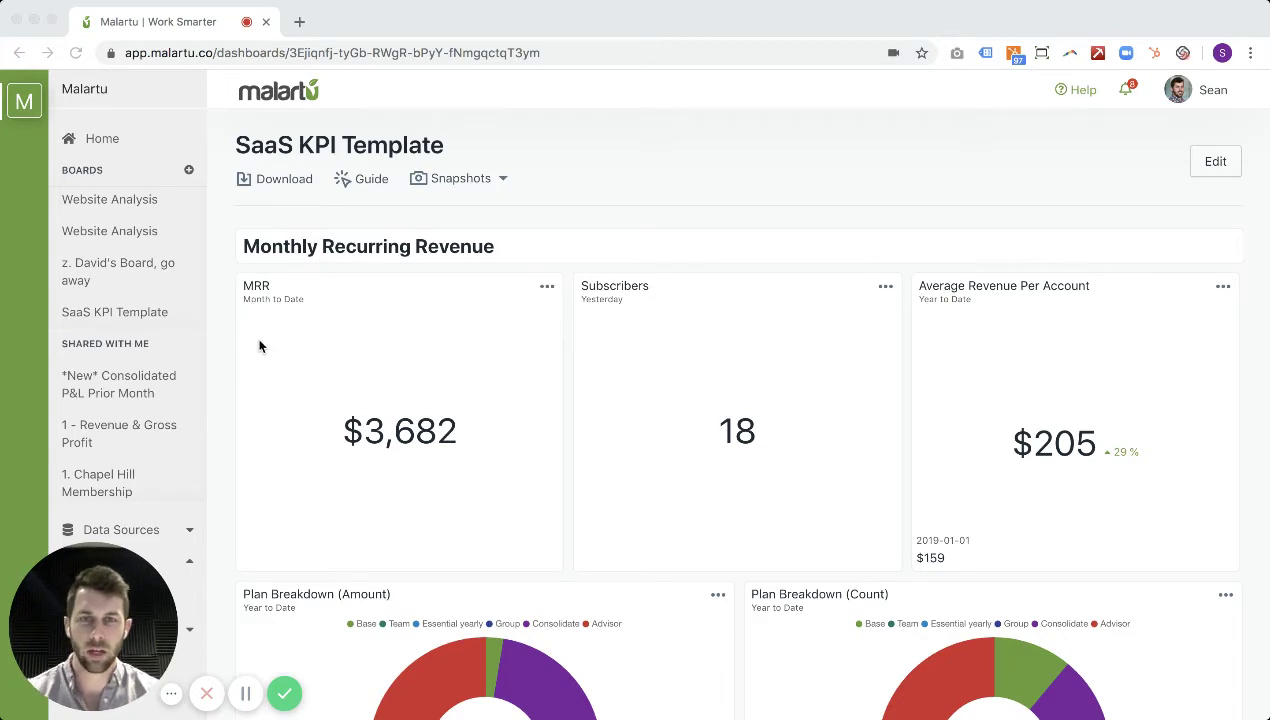
# Review the Monthly Recurring Revenue blocks, the plan breakdown charts and the MRR Movements chart and table on the SaaS KPI Template dashboard.
pyautogui.scroll(-1, 252, 348)
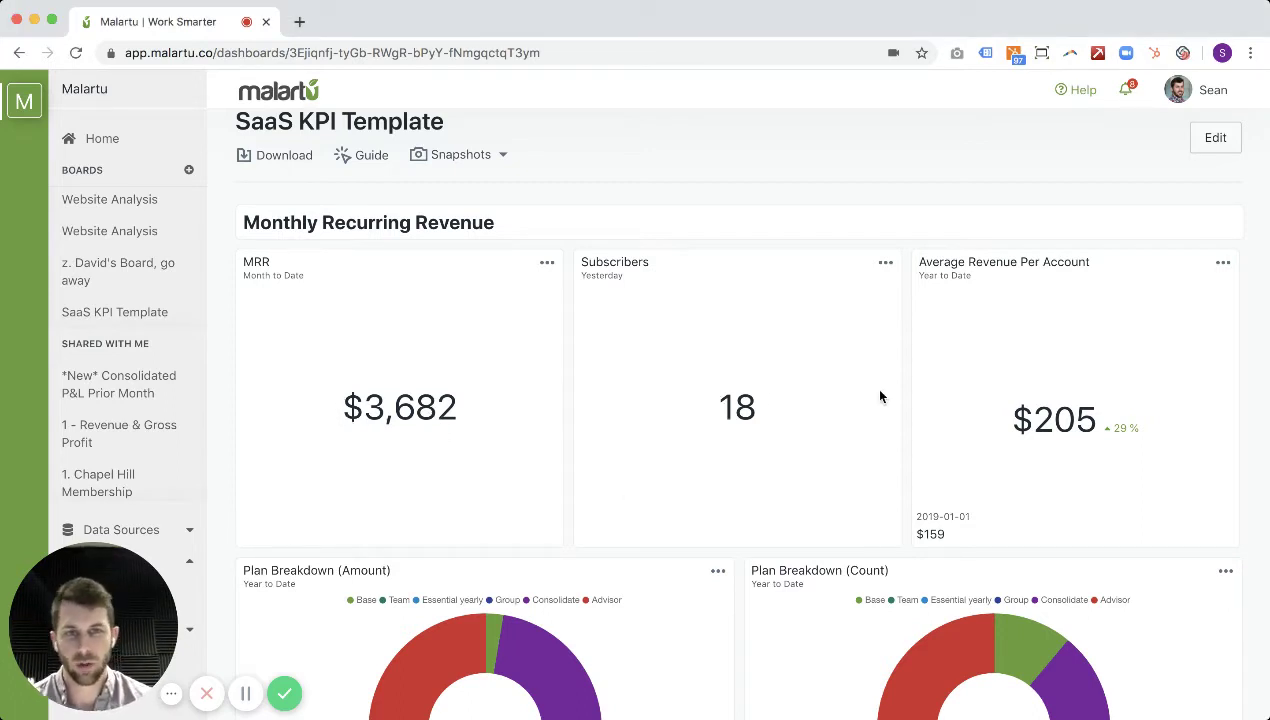
pyautogui.scroll(-1, 862, 430)
pyautogui.scroll(-1, 947, 374)
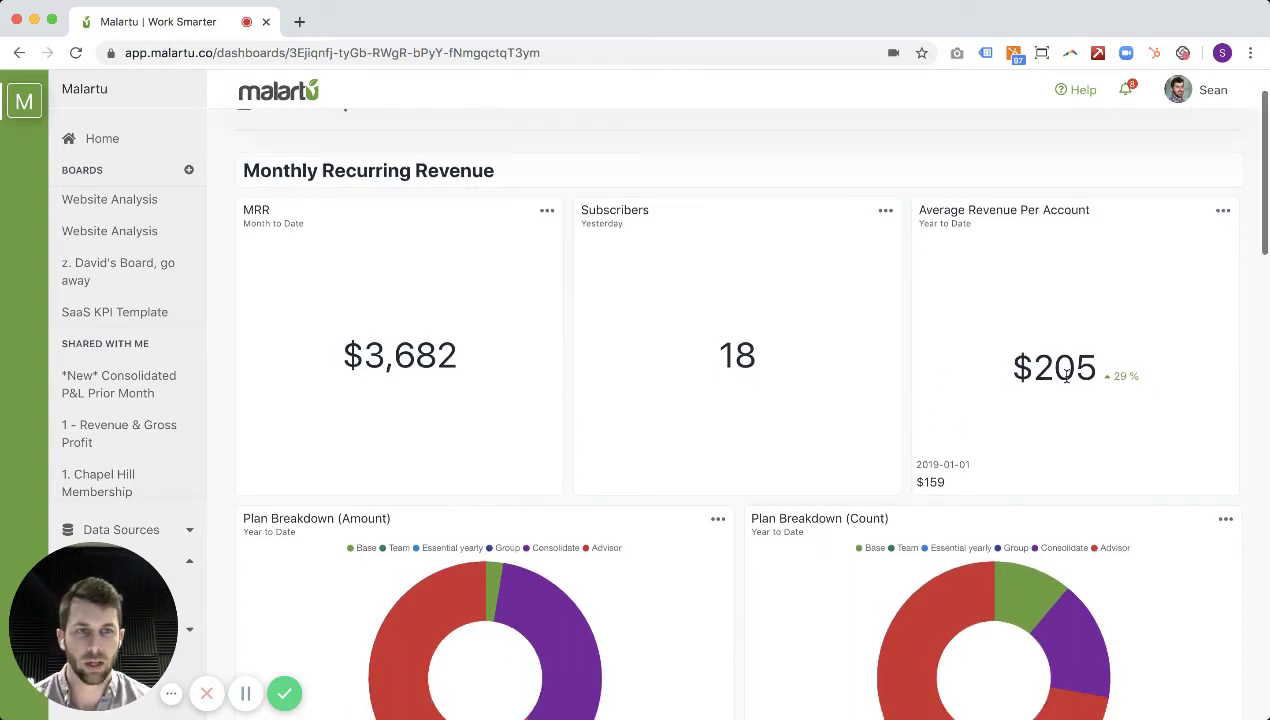
pyautogui.scroll(-5, 900, 467)
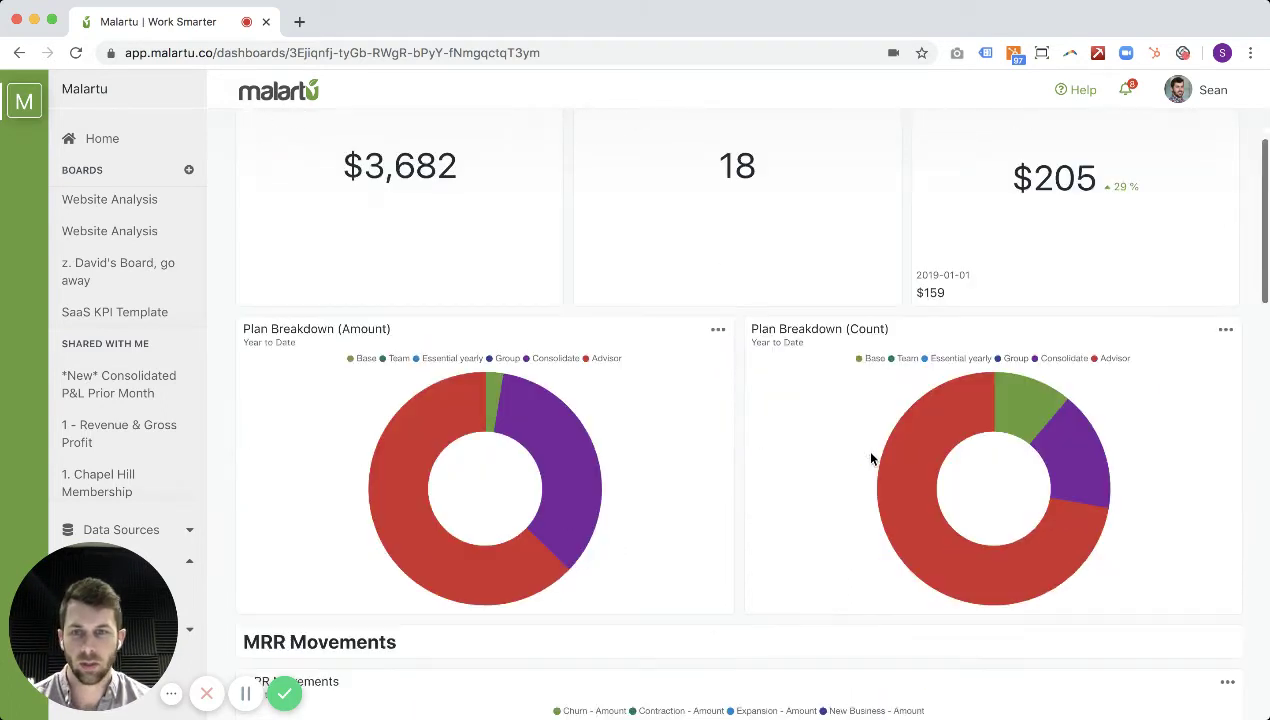
pyautogui.scroll(-7, 705, 430)
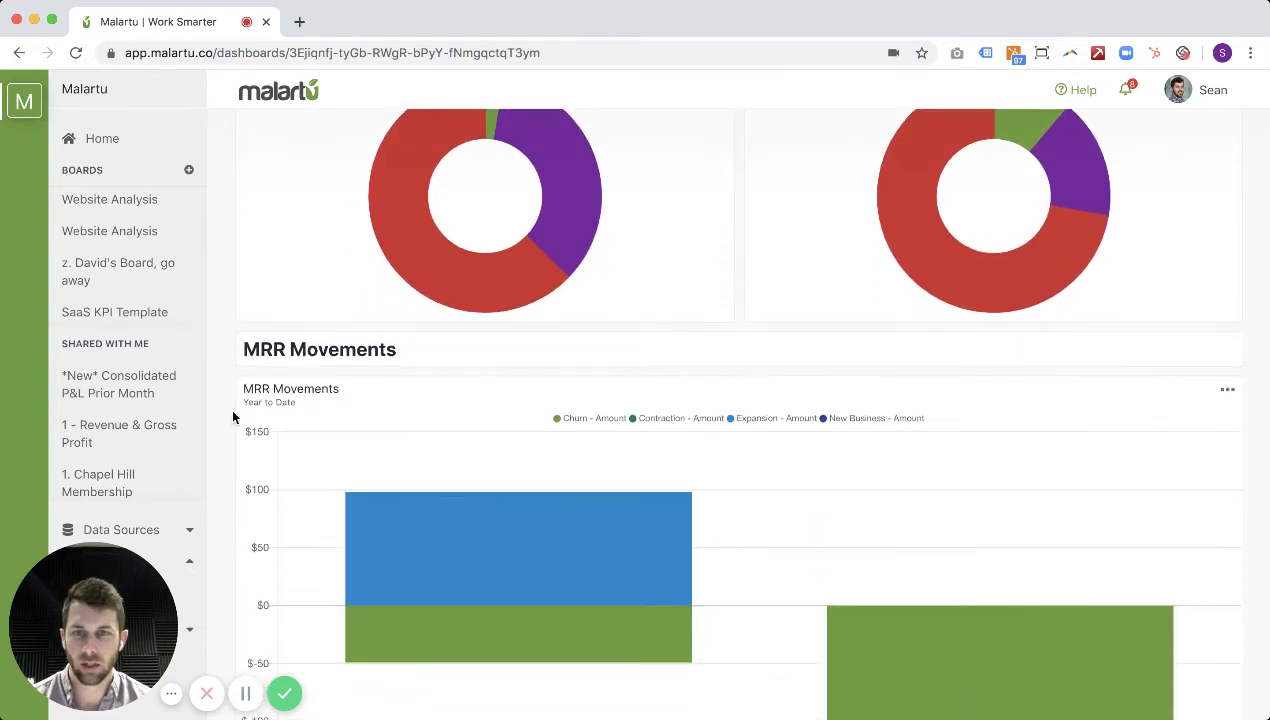
pyautogui.scroll(-1, 232, 400)
pyautogui.scroll(-1, 274, 362)
pyautogui.scroll(-2, 268, 380)
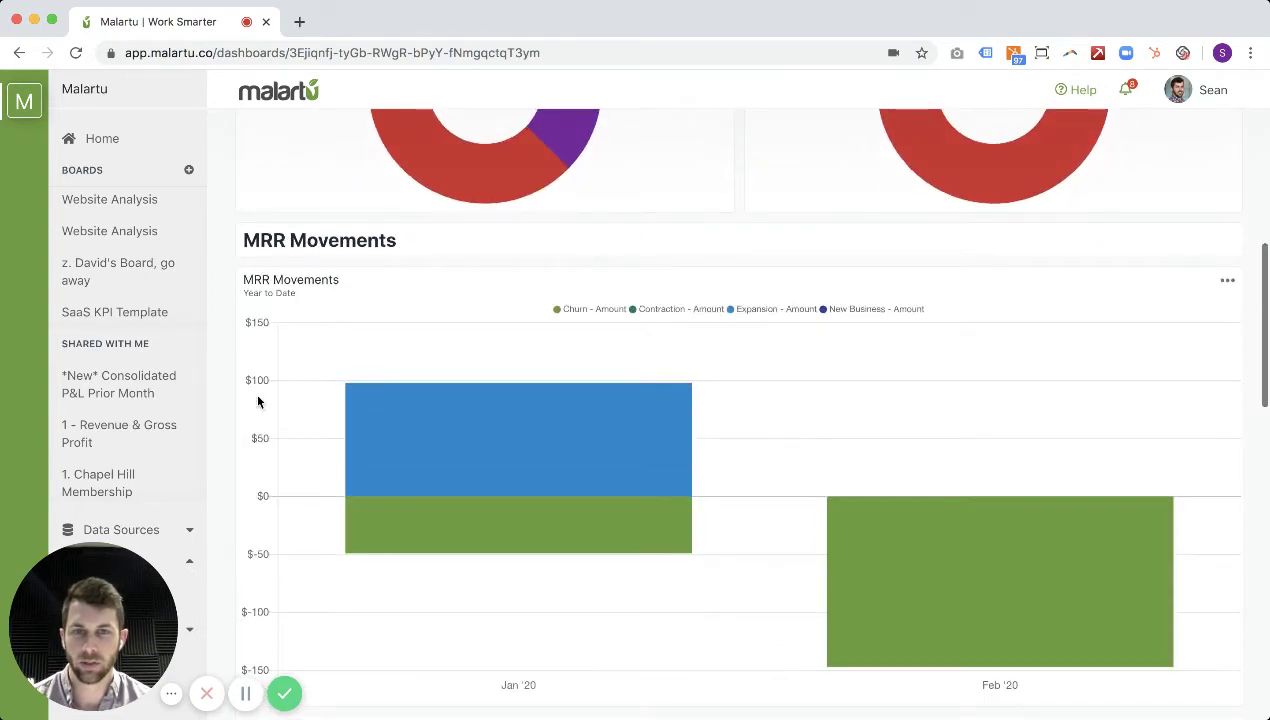
pyautogui.scroll(-1, 270, 350)
pyautogui.scroll(-10, 265, 345)
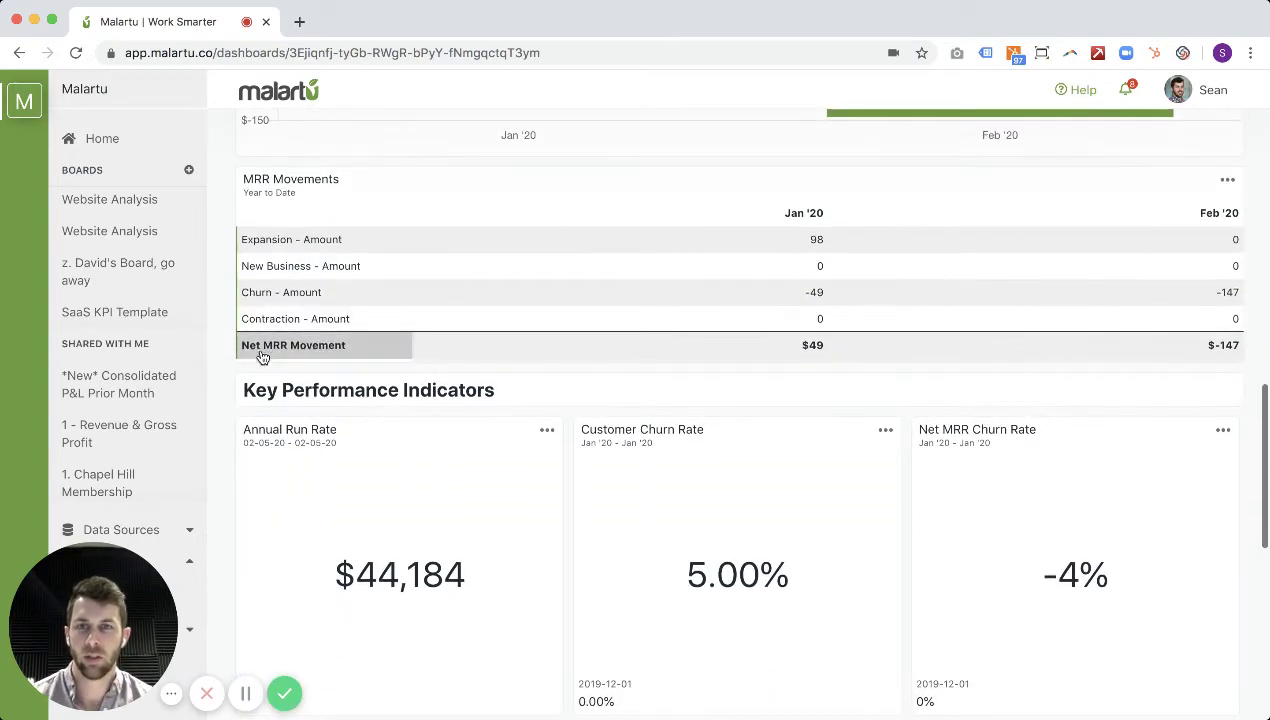
# Expand the Expansion - Amount row in the MRR Movements table to view its breakdown by plan, and collapse it again.
pyautogui.click(287, 247)
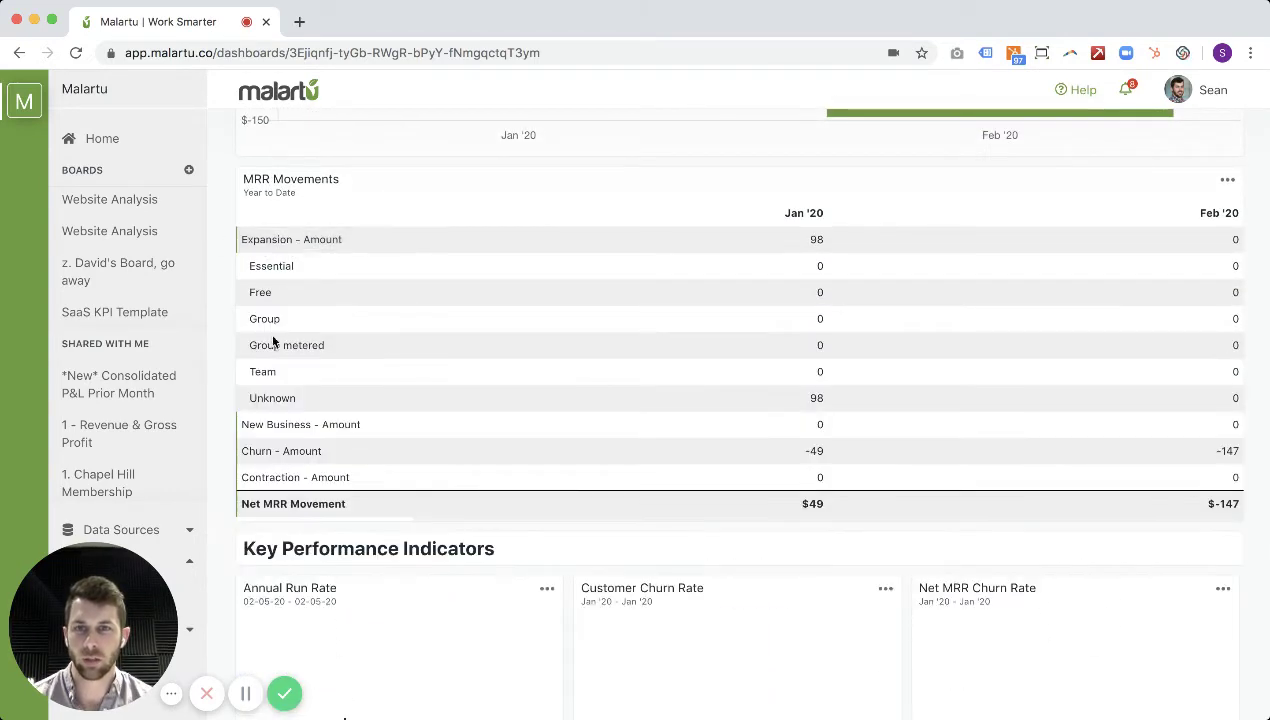
pyautogui.click(285, 241)
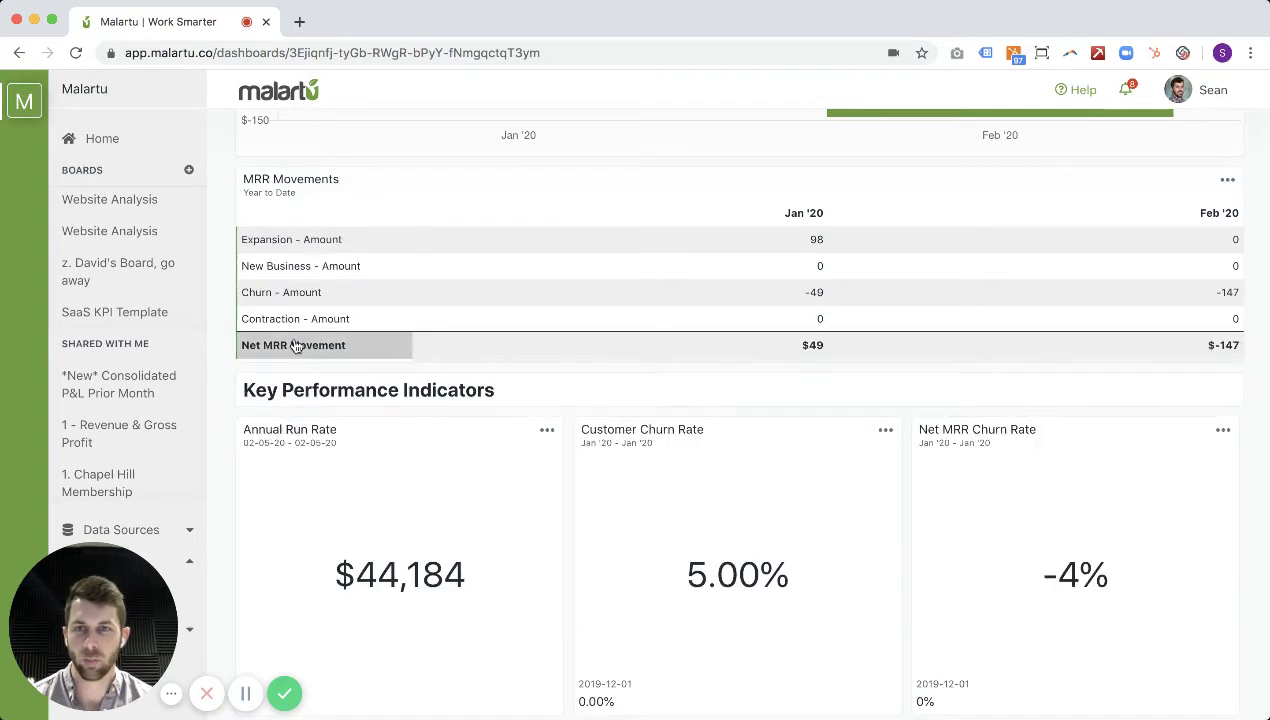
pyautogui.click(288, 320)
pyautogui.click(288, 326)
# Examine the Key Performance Indicators blocks from Annual Run Rate to Trial-to-Paid Conversion Rate and return to the start of the dashboard.
pyautogui.scroll(-5, 230, 346)
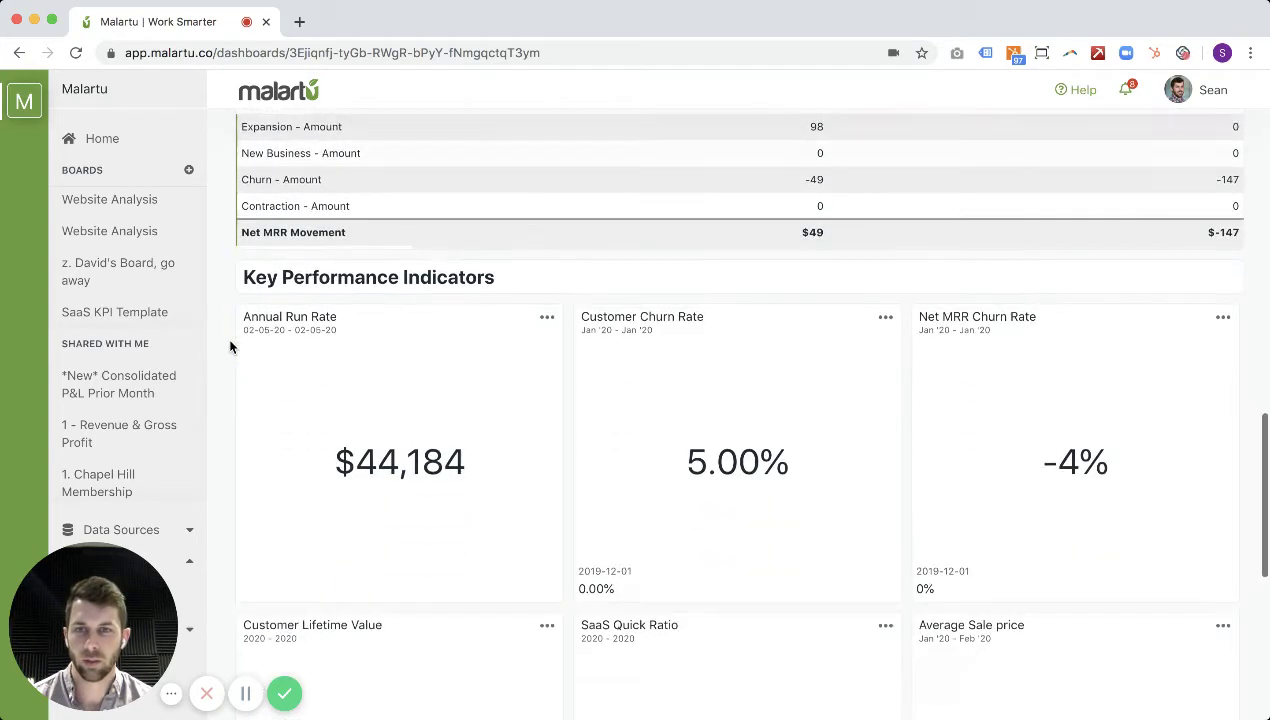
pyautogui.scroll(-2, 230, 346)
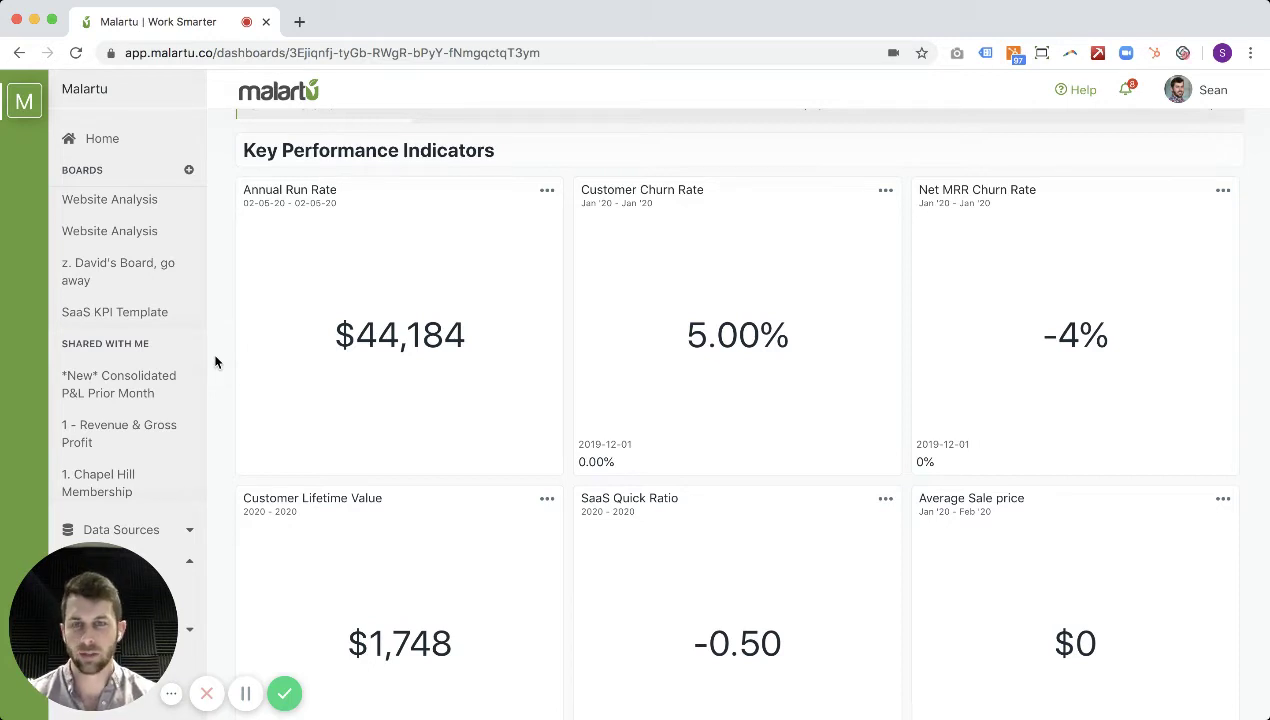
pyautogui.scroll(-1, 214, 362)
pyautogui.scroll(-1, 404, 351)
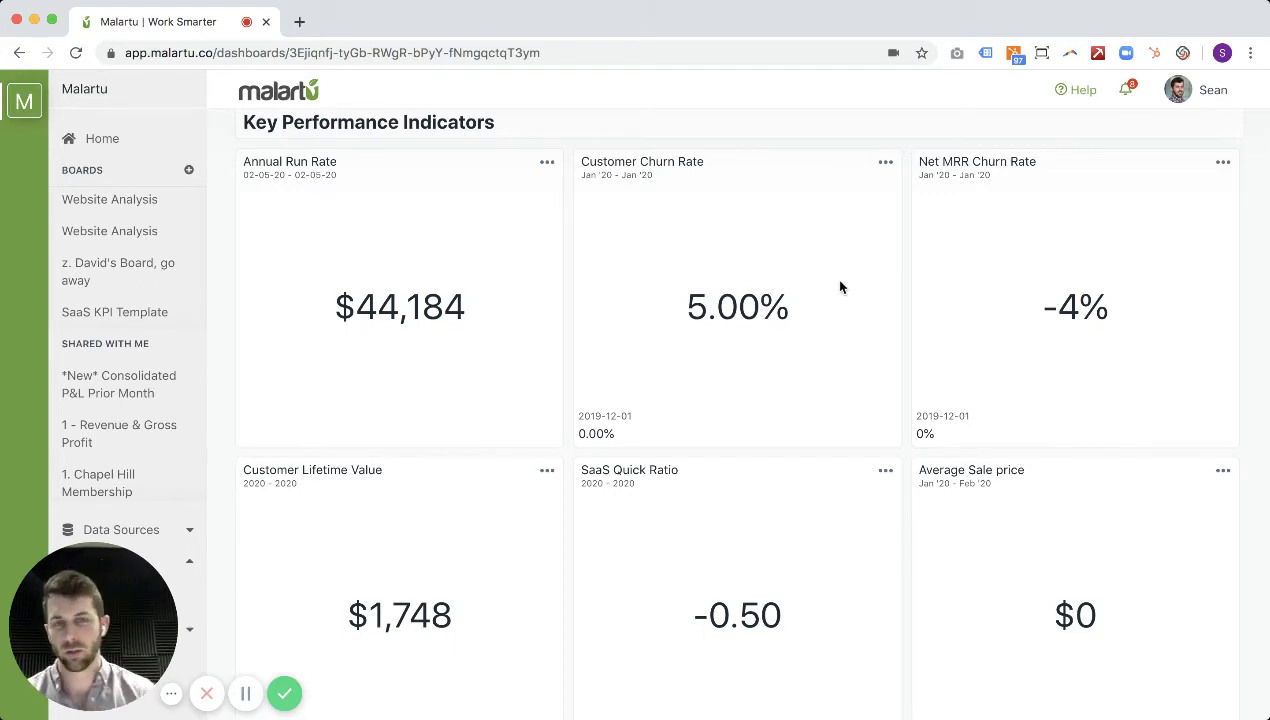
pyautogui.scroll(-3, 468, 355)
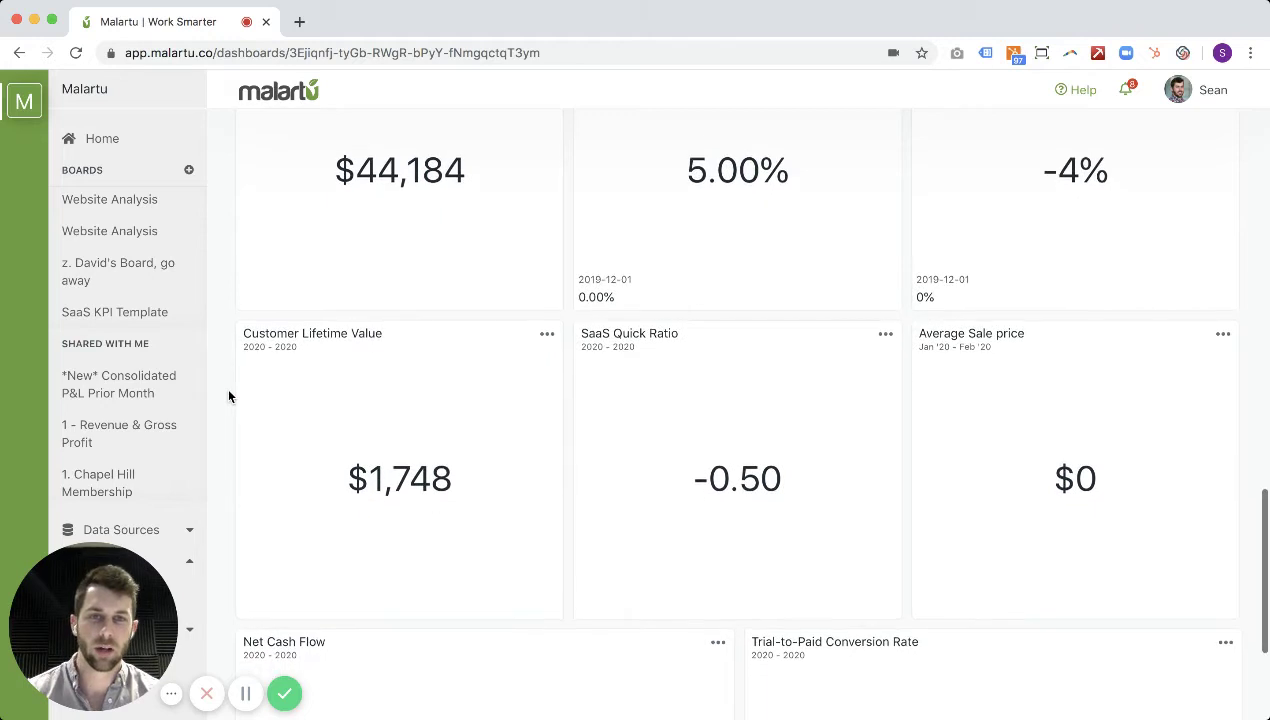
pyautogui.scroll(-1, 462, 376)
pyautogui.scroll(-2, 426, 381)
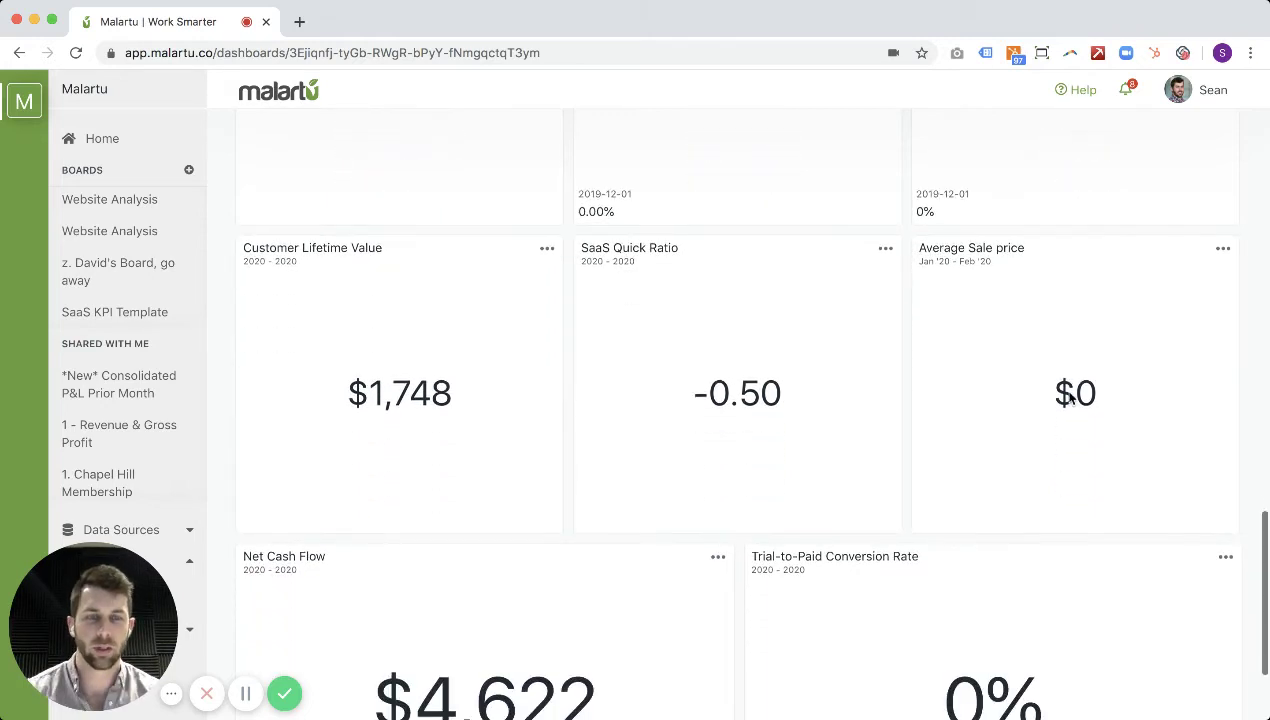
pyautogui.moveTo(1055, 395); pyautogui.dragTo(1084, 396)
pyautogui.click(1089, 415)
pyautogui.scroll(-4, 865, 470)
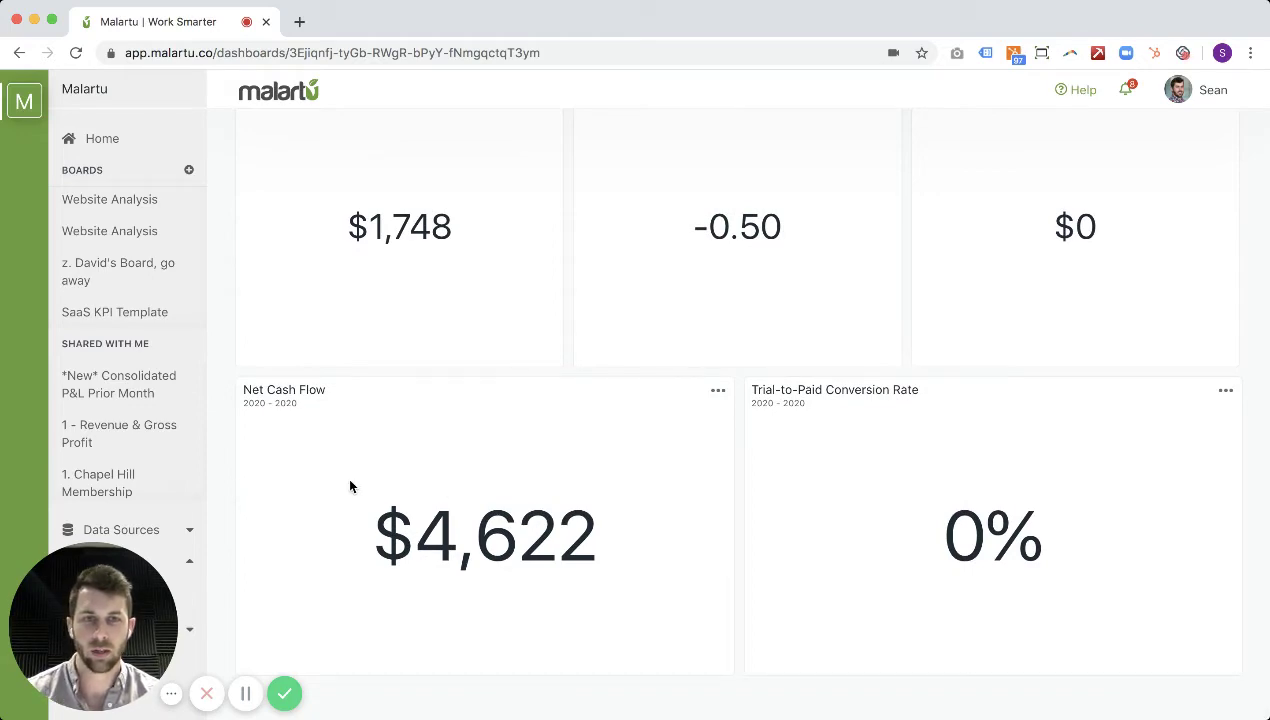
pyautogui.scroll(10, 309, 486)
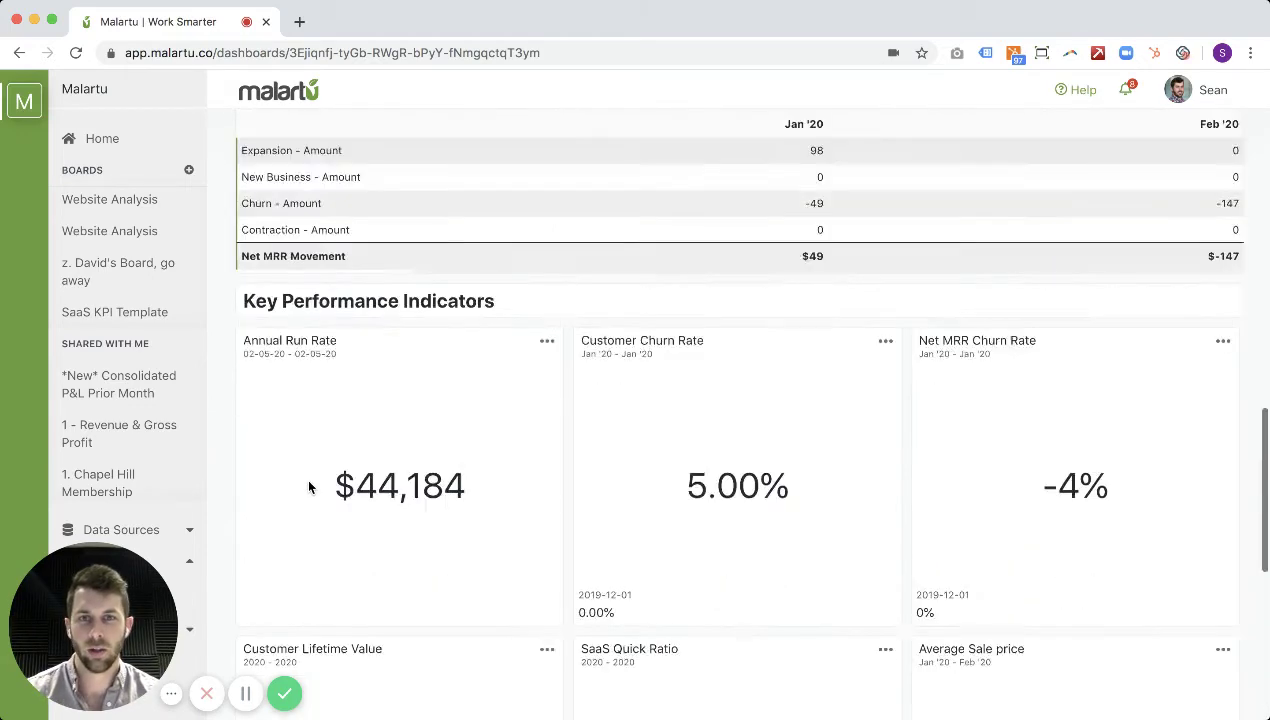
pyautogui.scroll(10, 309, 486)
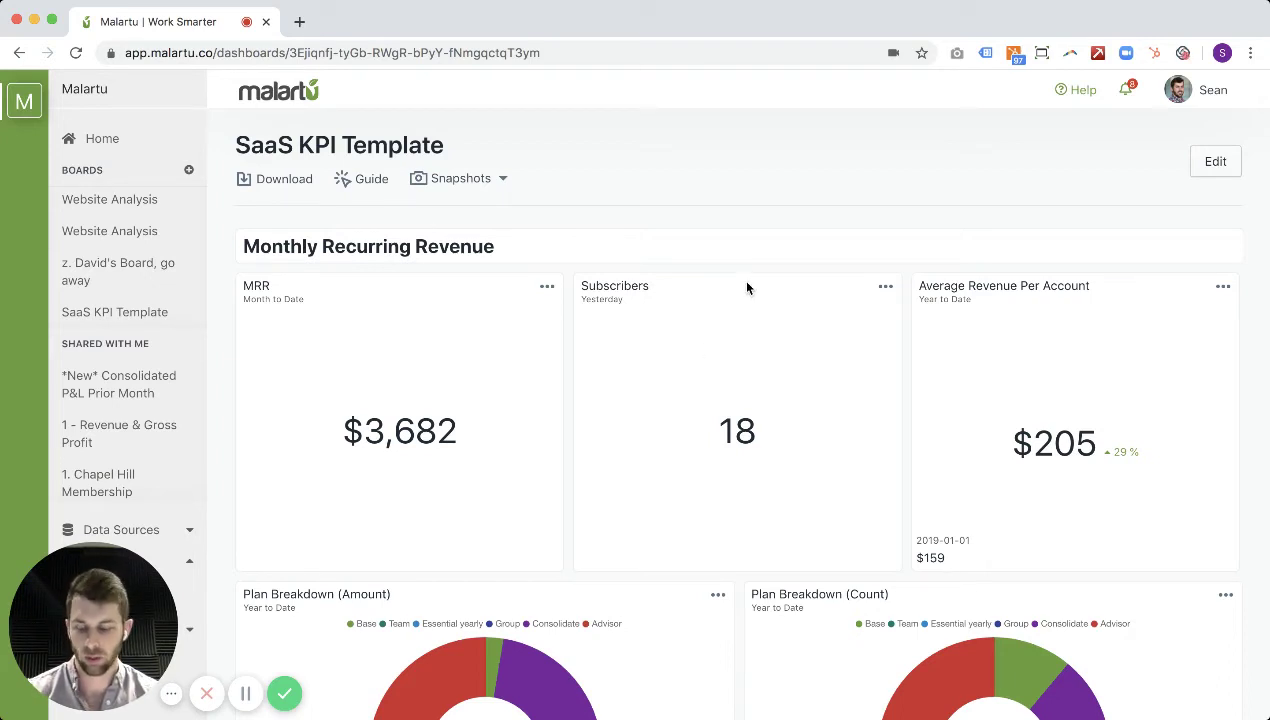
# Switch the SaaS KPI Template dashboard to edit mode and open the Subscribers block's options.
pyautogui.press('e')
pyautogui.scroll(-1, 753, 289)
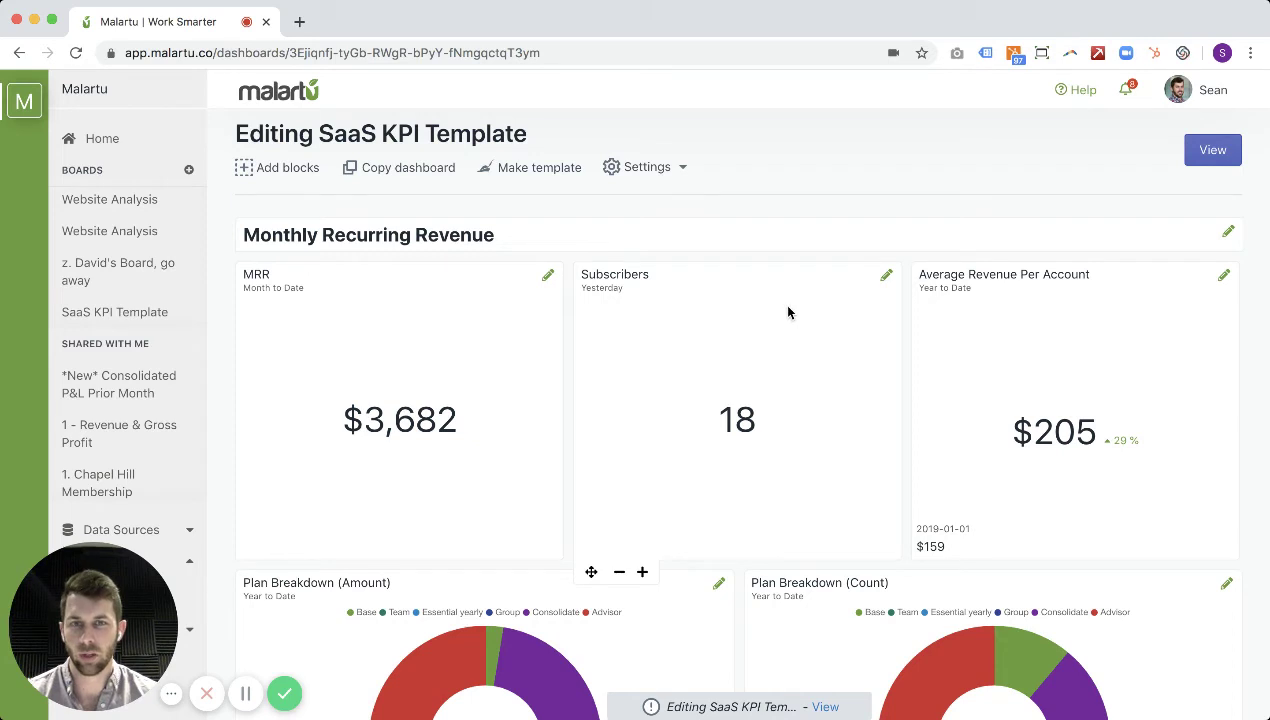
pyautogui.scroll(-1, 787, 312)
pyautogui.scroll(2, 787, 312)
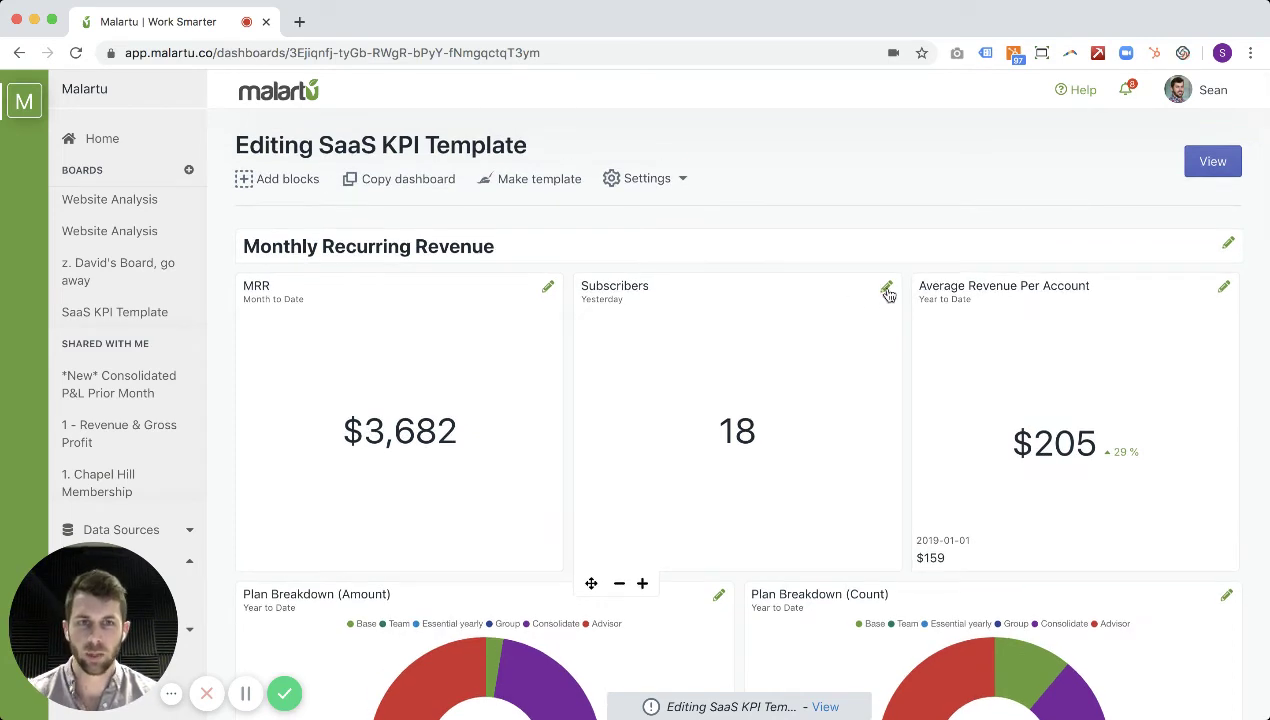
pyautogui.doubleClick(748, 432)
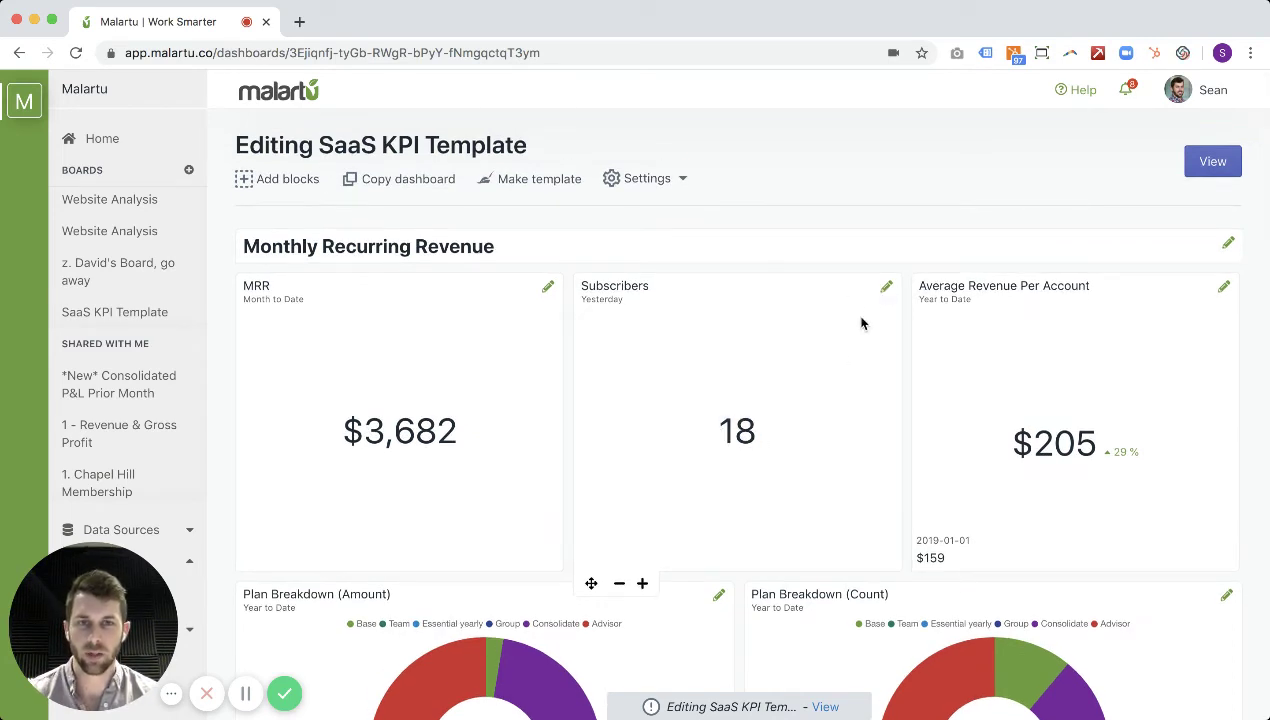
pyautogui.click(886, 289)
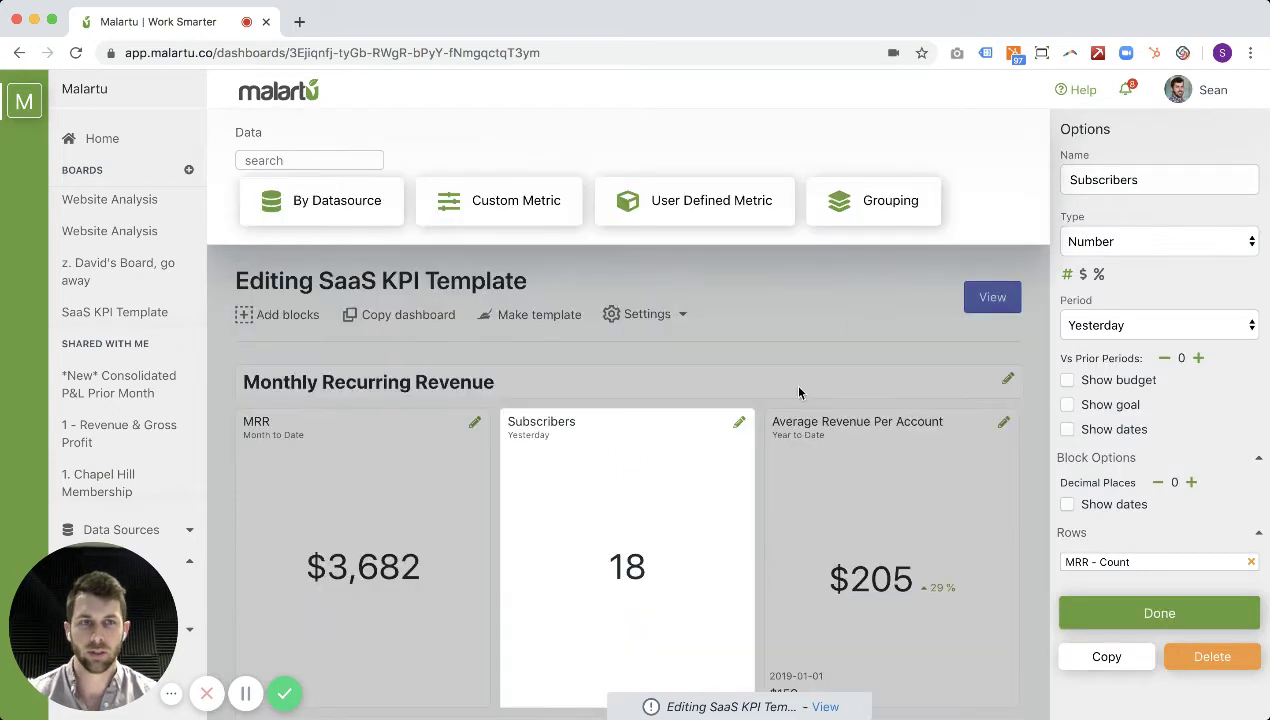
# Change the Subscribers block to a Bar chart over the Last 30 Days with metric value labels turned off.
pyautogui.click(1221, 252)
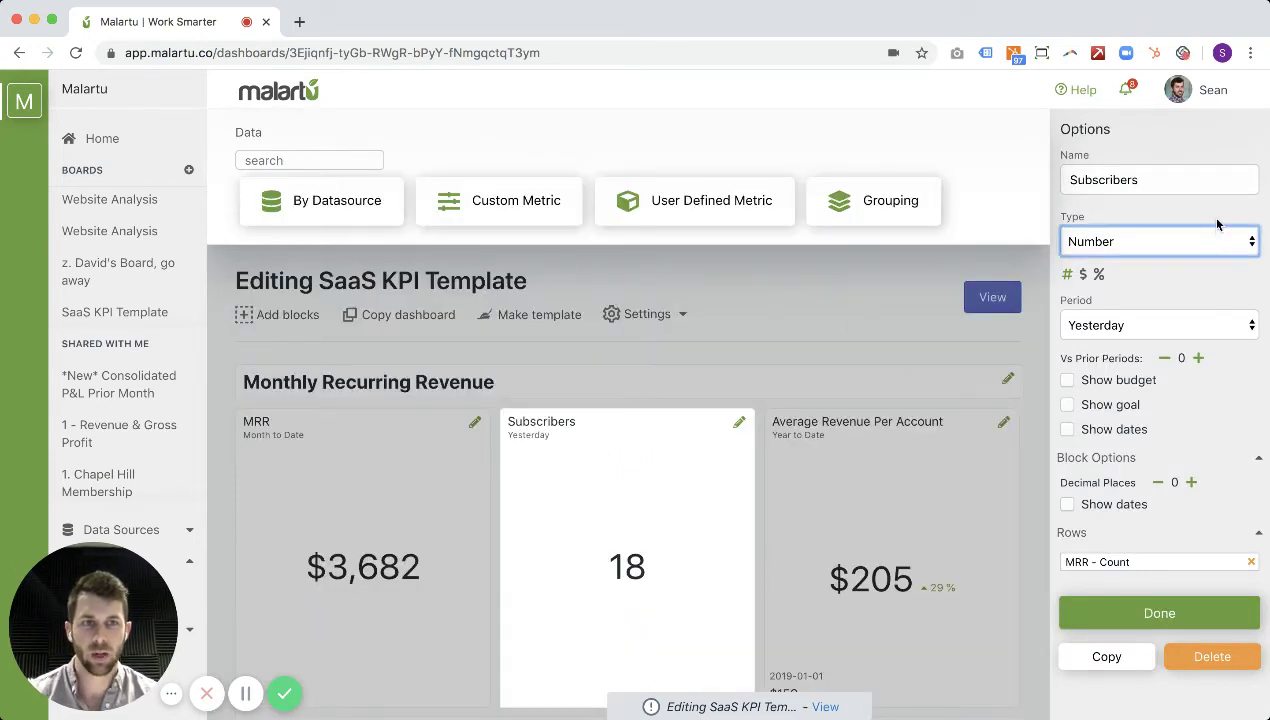
pyautogui.click(1219, 218)
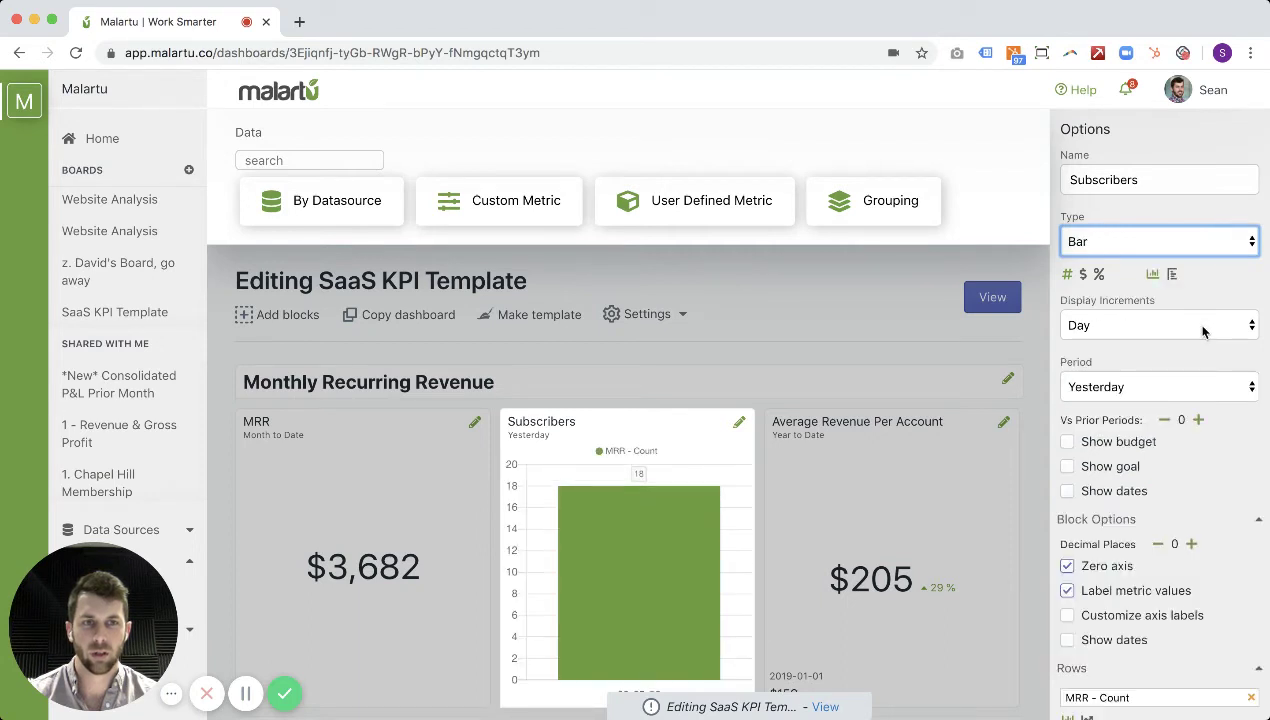
pyautogui.scroll(-2, 1115, 332)
pyautogui.click(1145, 312)
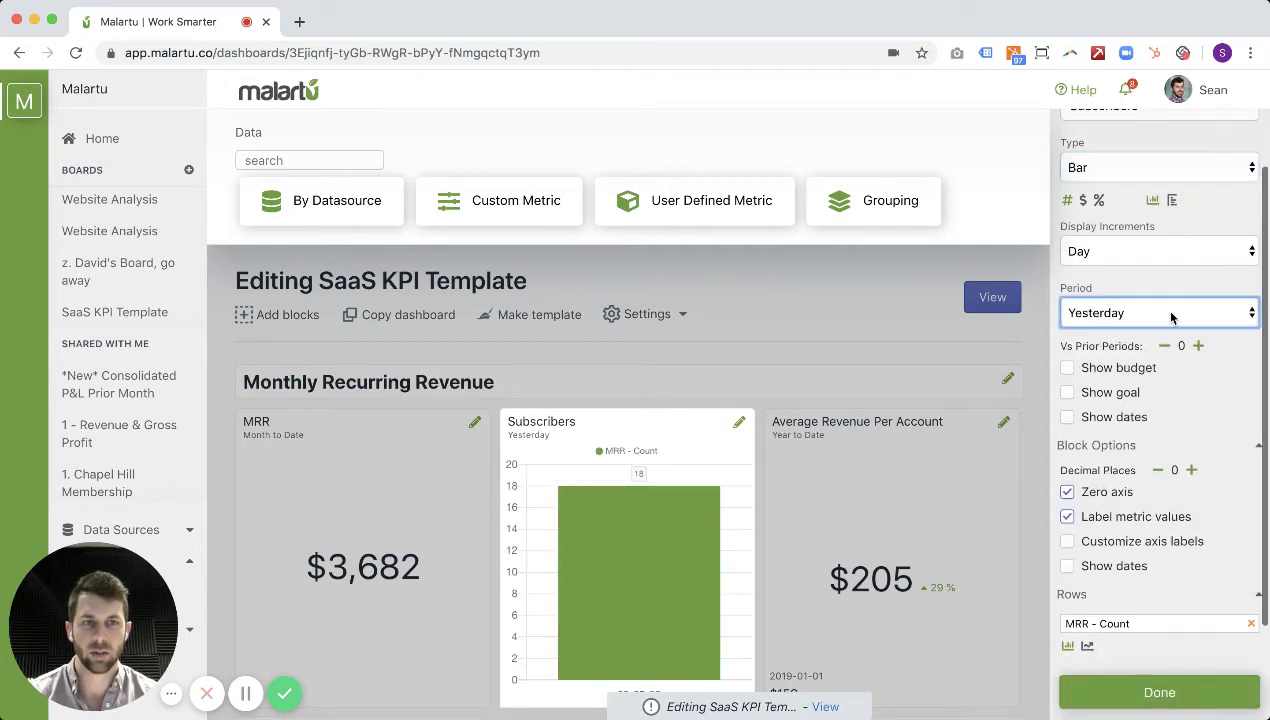
pyautogui.click(1191, 532)
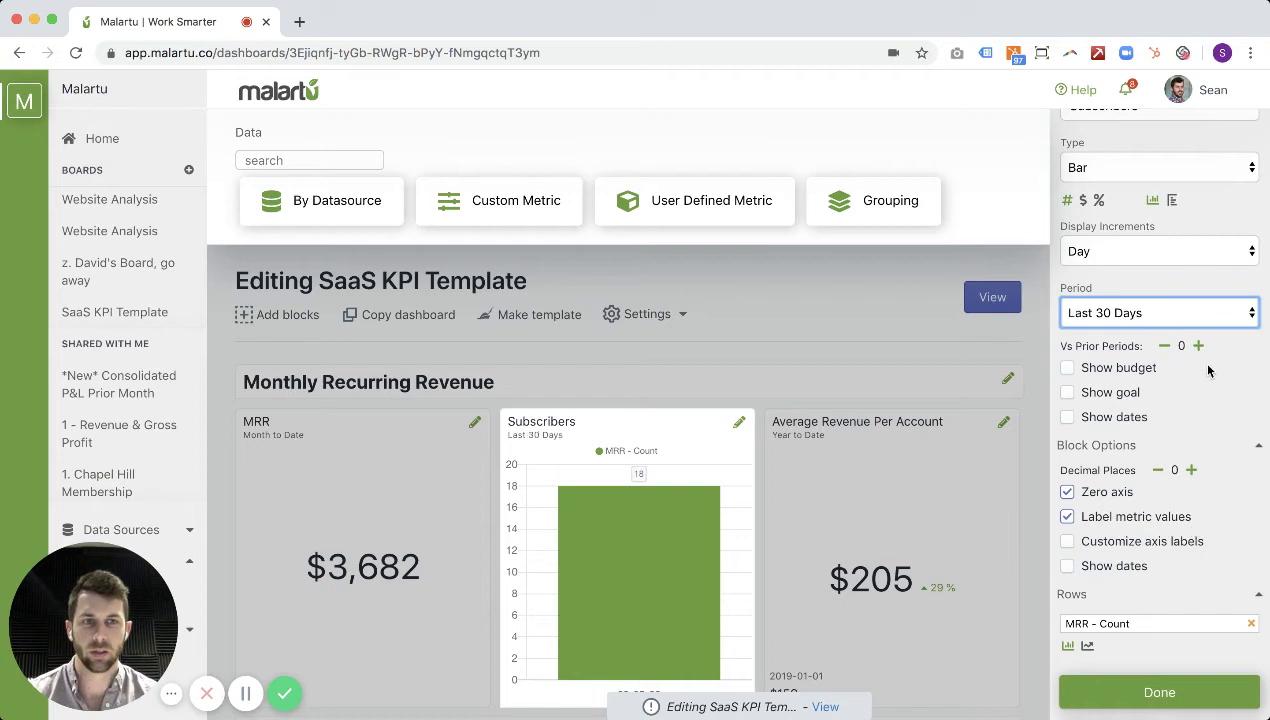
pyautogui.click(1067, 517)
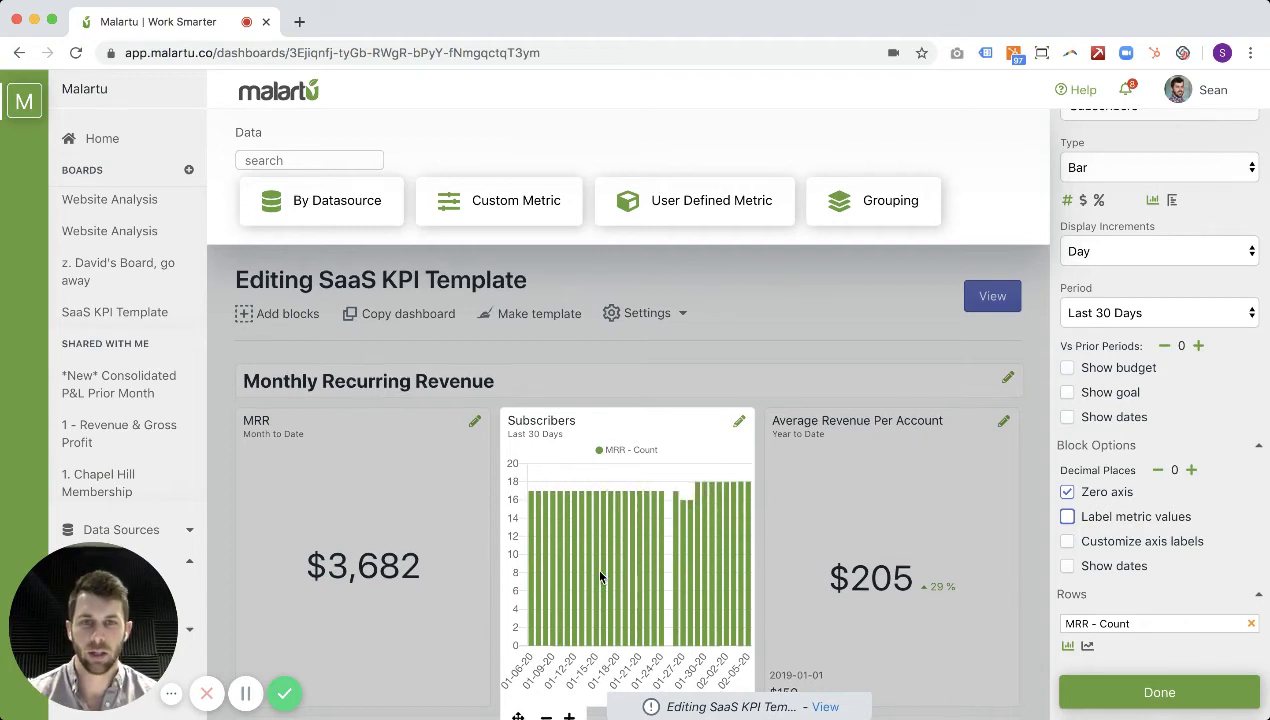
# Set the Subscribers chart's display increments to Week.
pyautogui.scroll(-2, 595, 572)
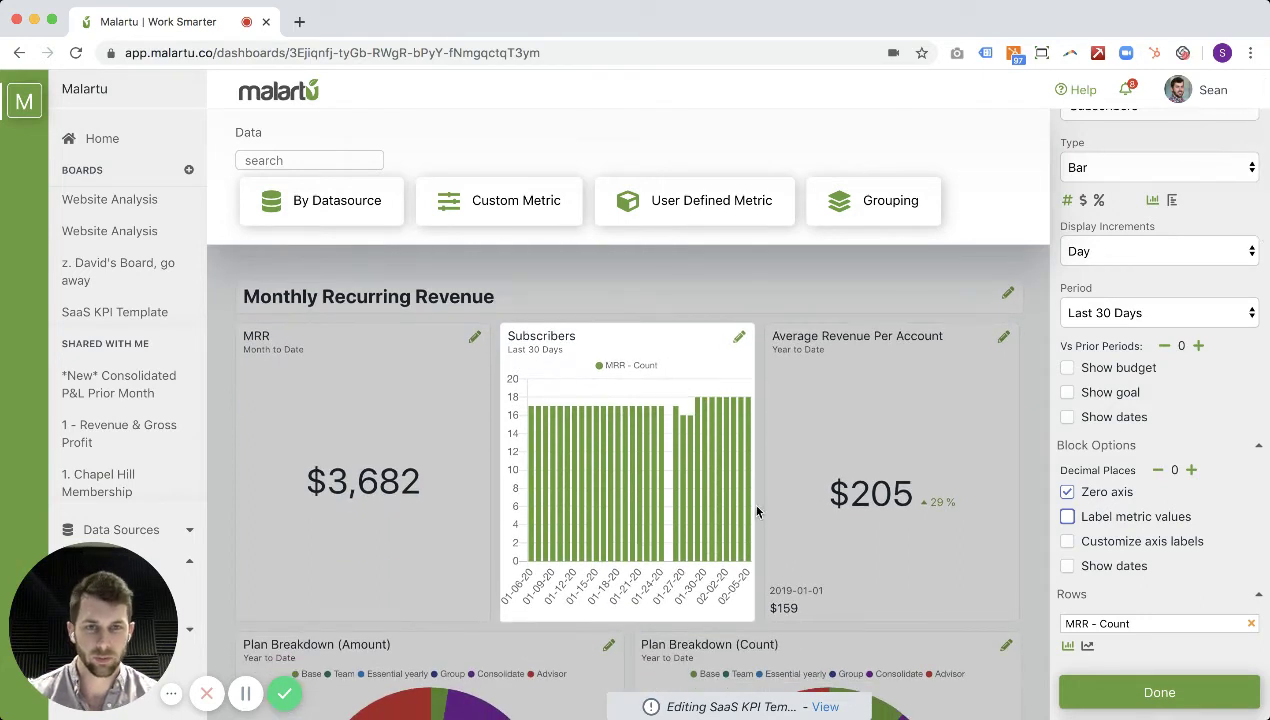
pyautogui.click(1165, 260)
pyautogui.click(1118, 276)
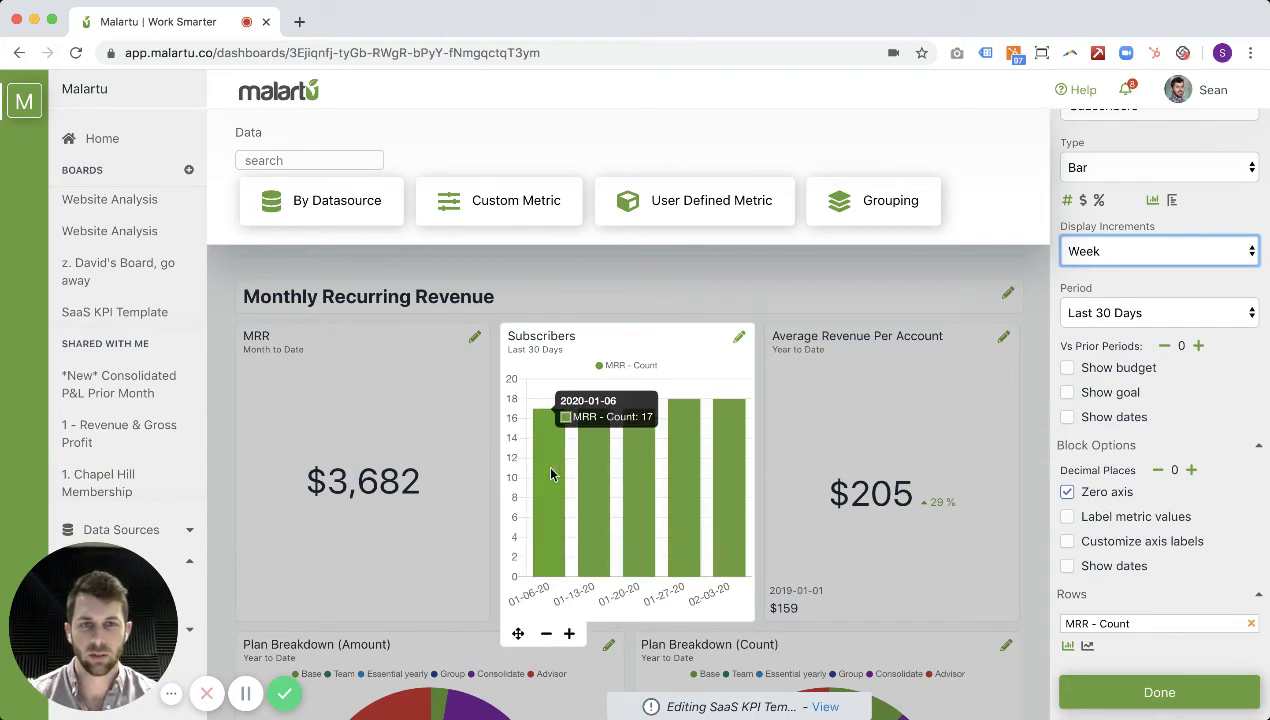
# Widen the Subscribers chart in increments until it spans the full dashboard width, and finish editing the block.
pyautogui.click(570, 634)
pyautogui.click(570, 634)
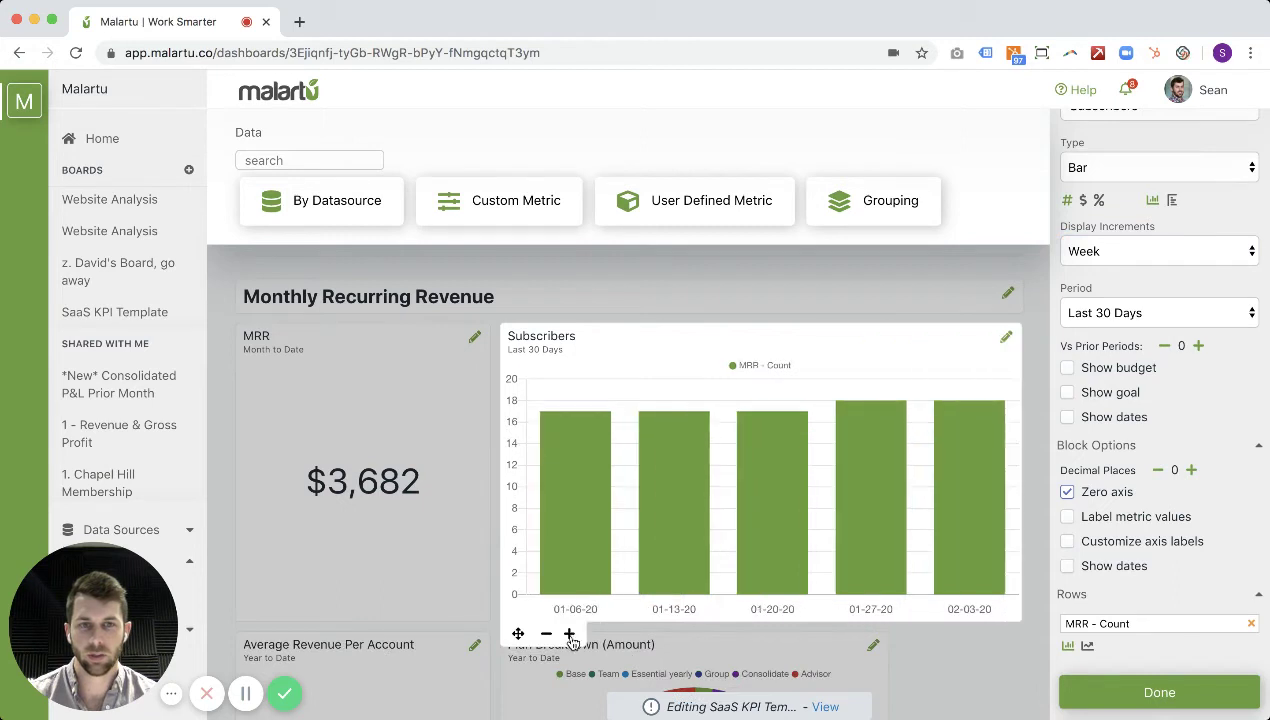
pyautogui.scroll(-1, 797, 568)
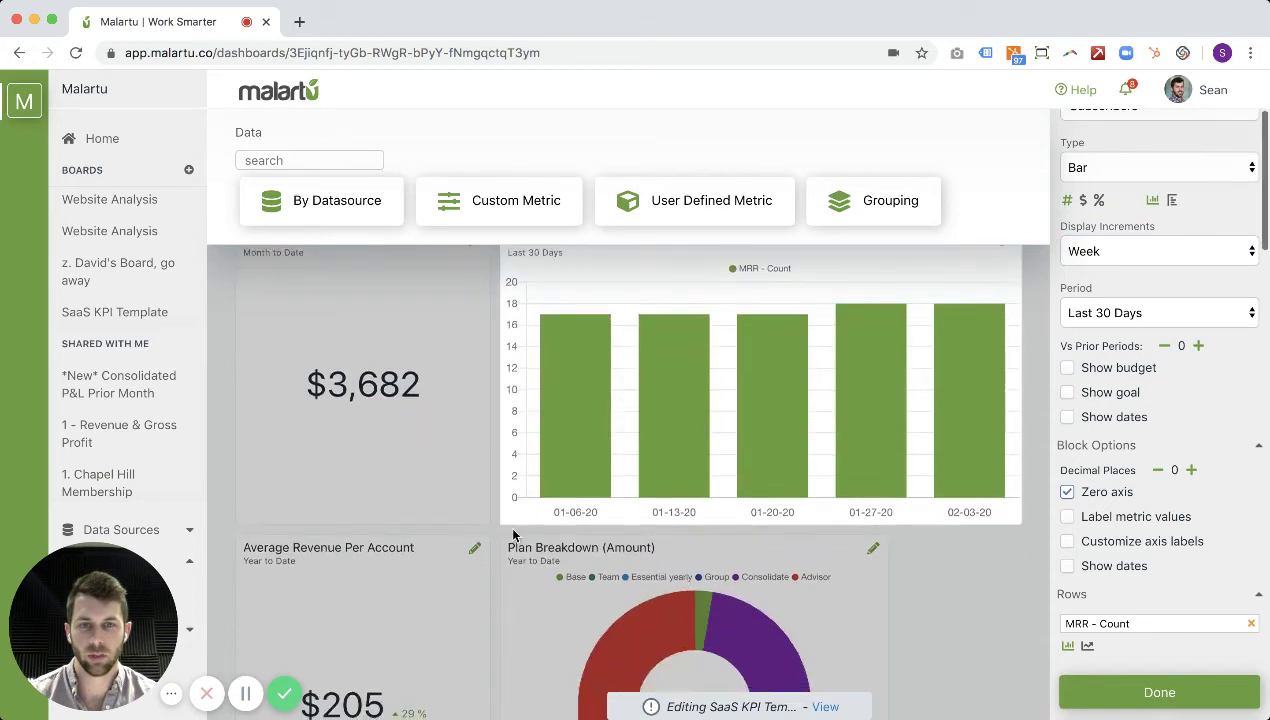
pyautogui.click(570, 537)
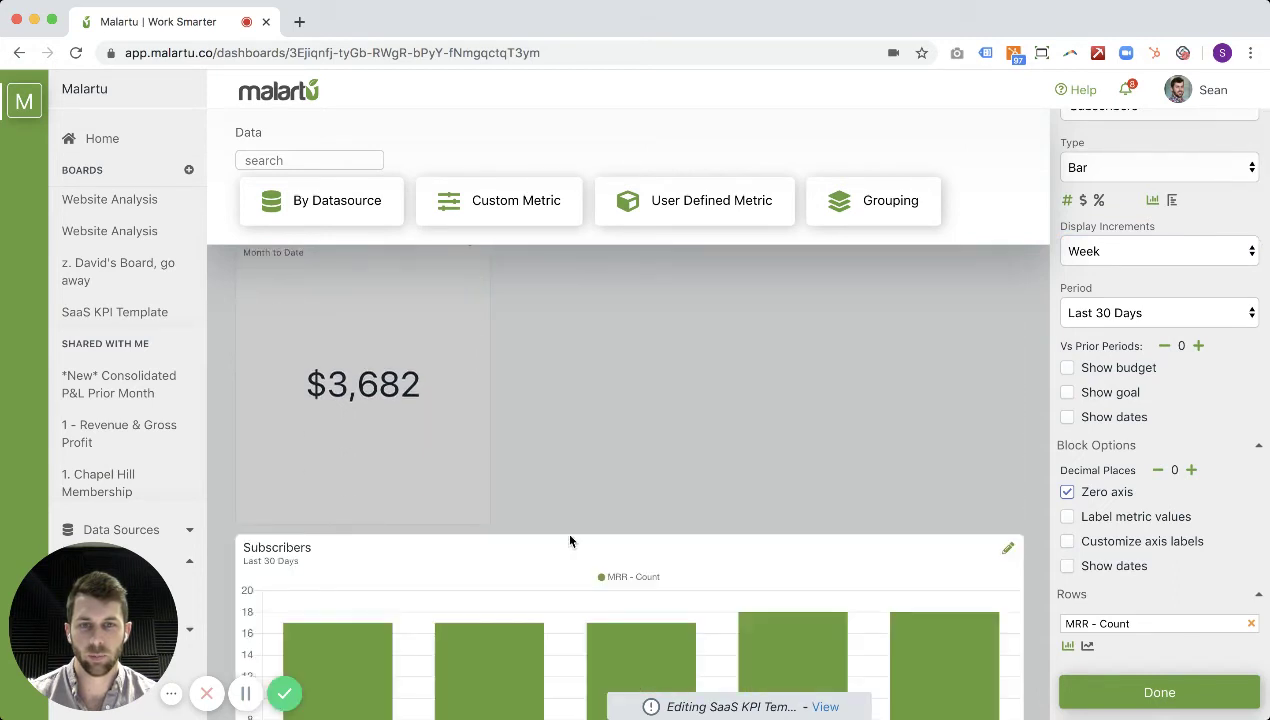
pyautogui.click(1115, 684)
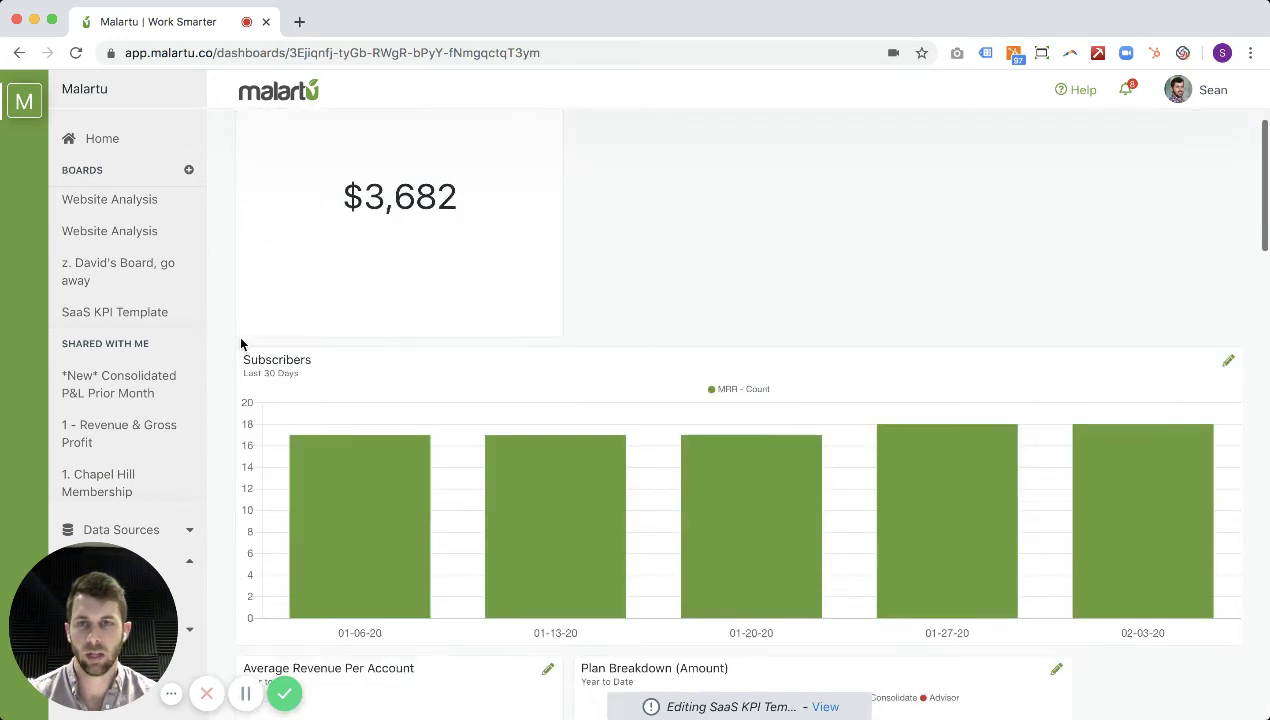
# Move the MRR block below the Subscribers chart, beside the Average Revenue Per Account block.
pyautogui.moveTo(255, 346); pyautogui.dragTo(434, 412)
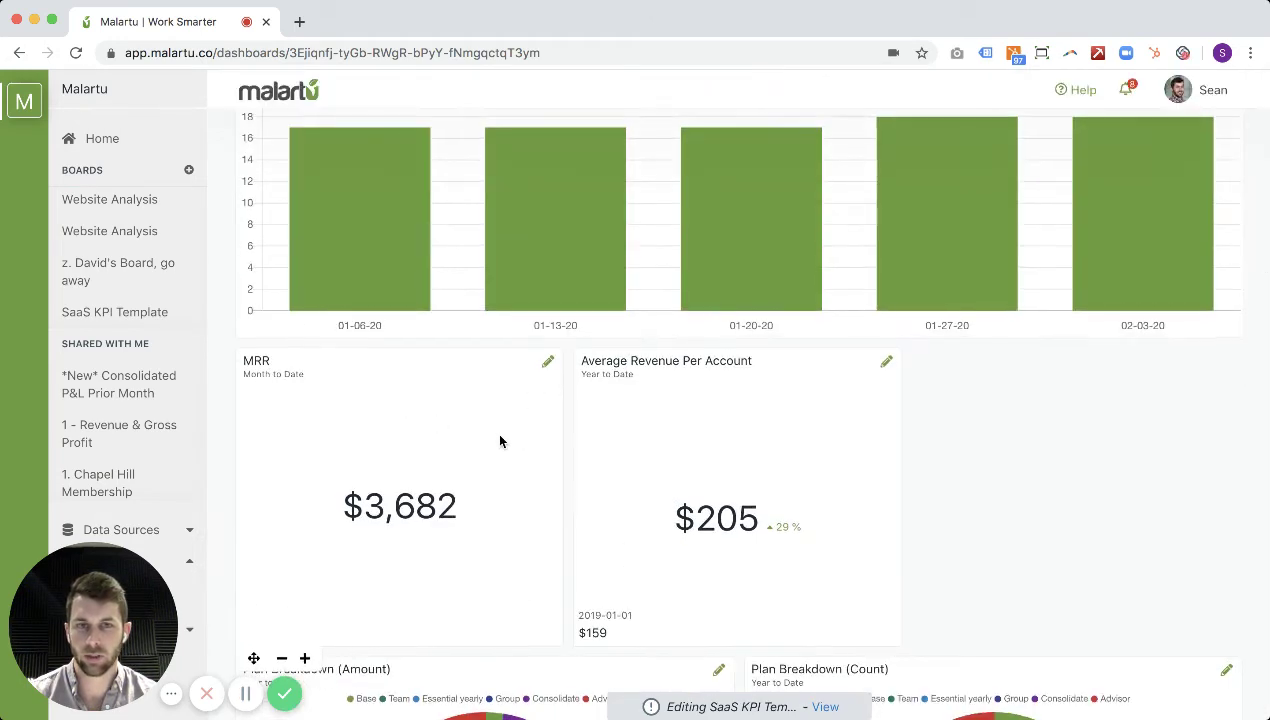
pyautogui.scroll(-2, 502, 439)
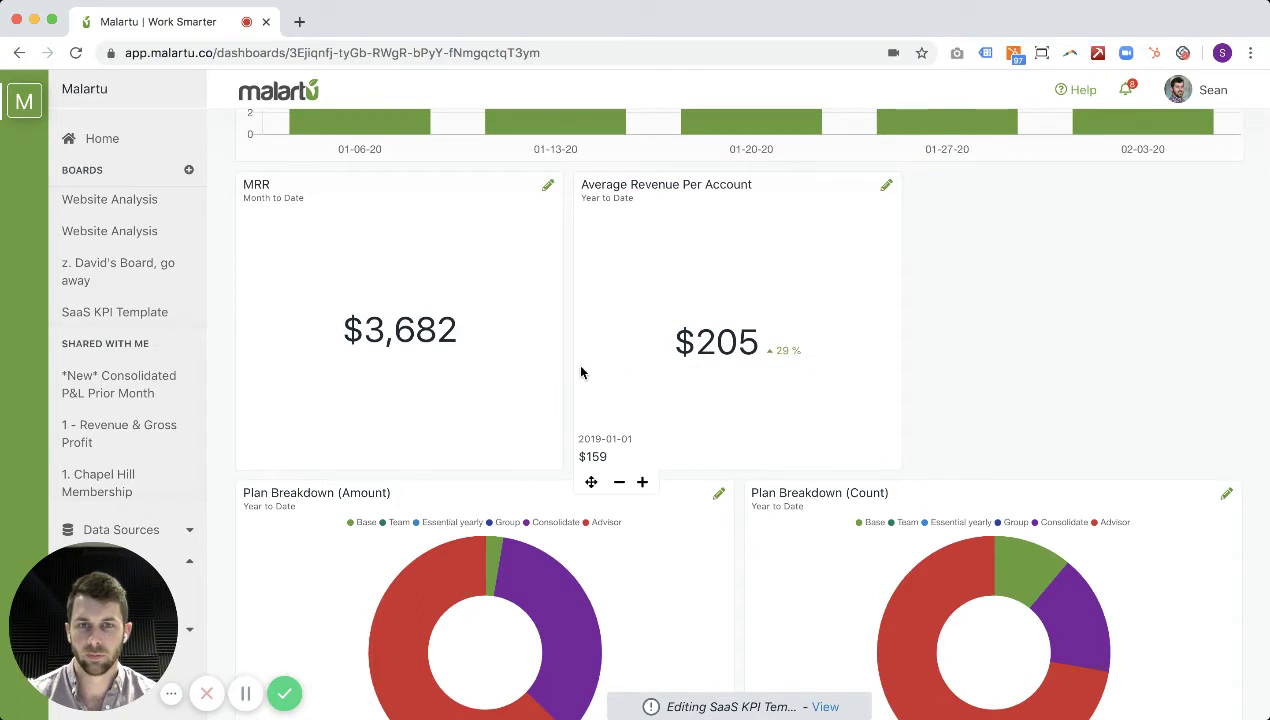
# Narrow the Plan Breakdown (Amount) block to fit beside Average Revenue Per Account, and widen Plan Breakdown (Count) to the full dashboard width.
pyautogui.scroll(-1, 560, 410)
pyautogui.scroll(-5, 520, 430)
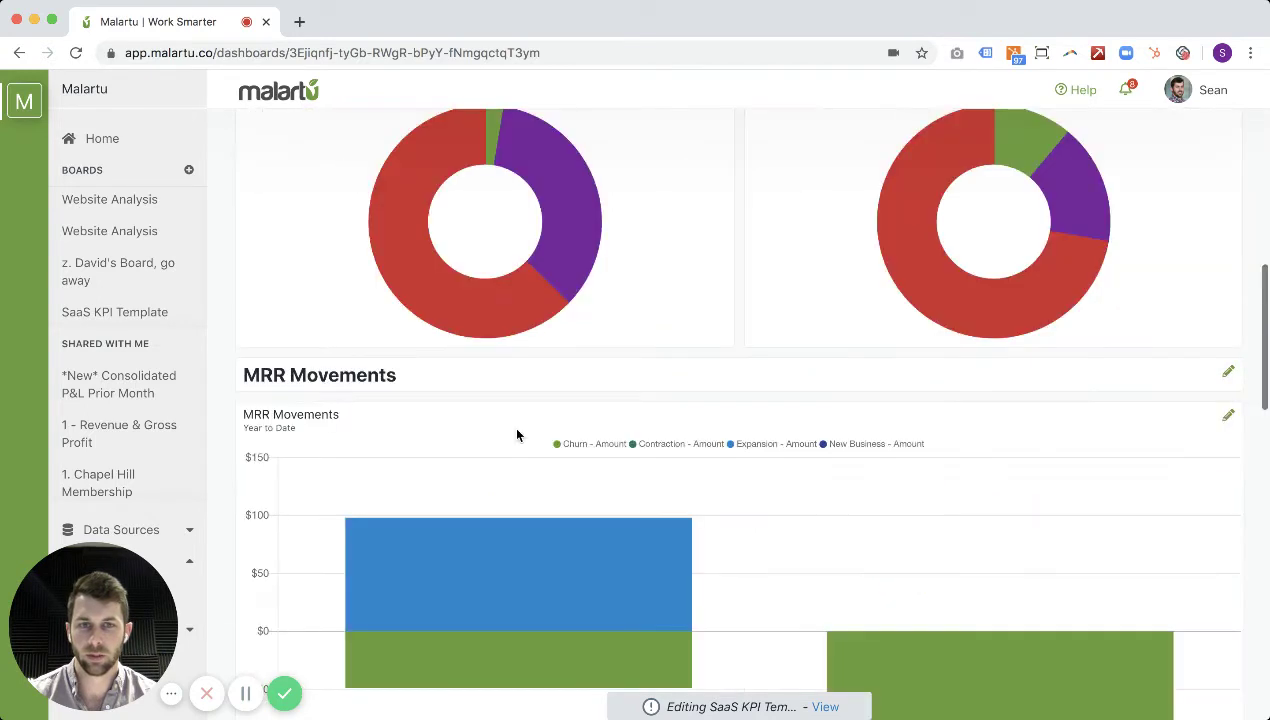
pyautogui.click(283, 365)
pyautogui.scroll(3, 357, 361)
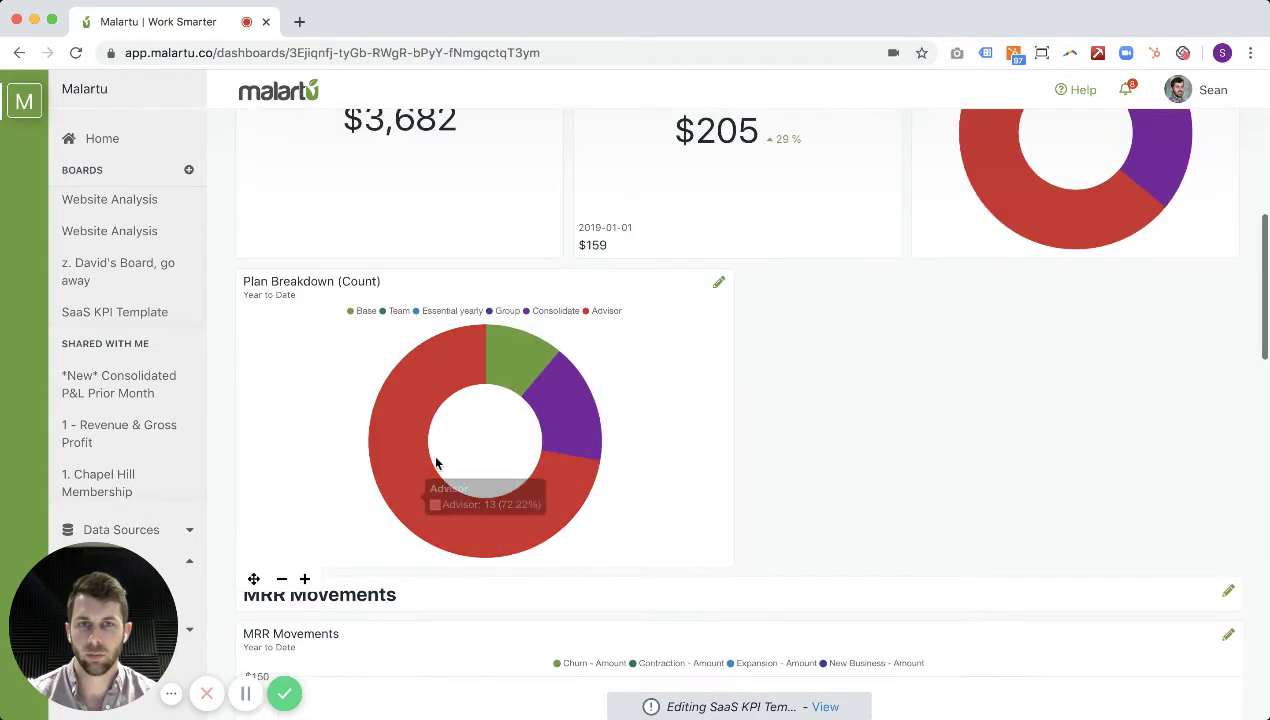
pyautogui.click(307, 580)
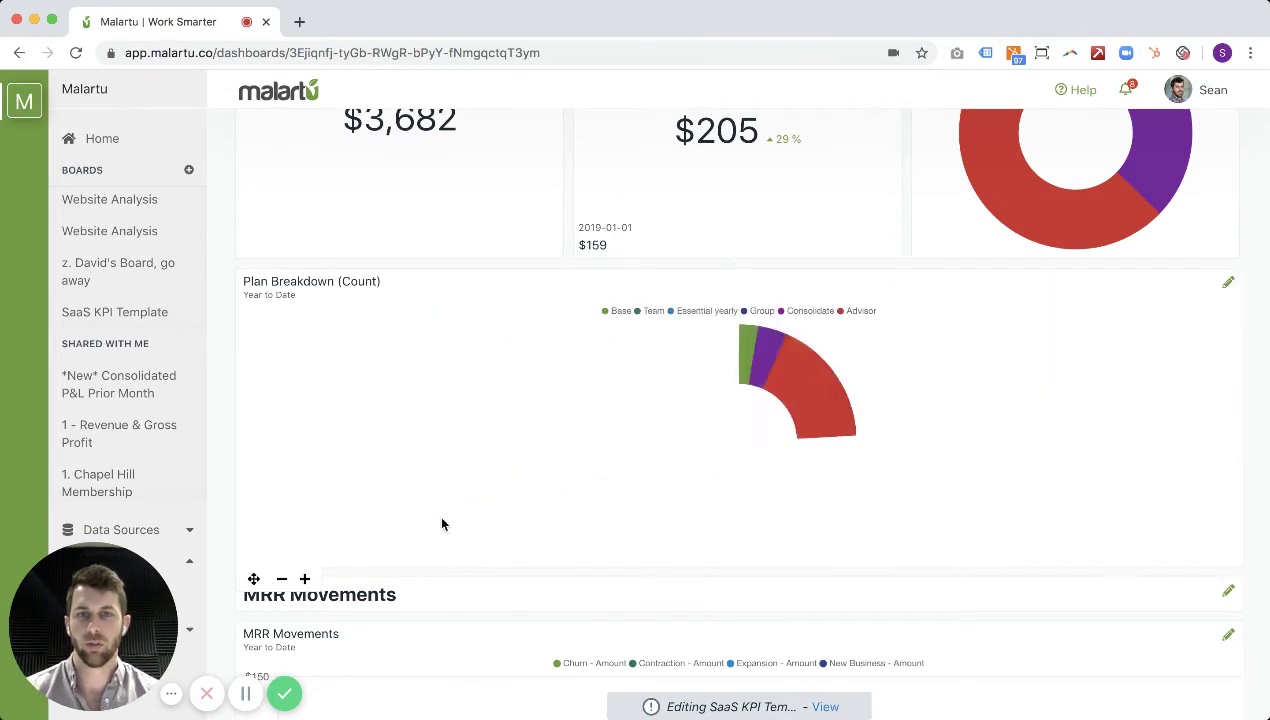
# Leave dashboard editing and review the rearranged layout in view mode.
pyautogui.scroll(7, 438, 513)
pyautogui.scroll(-3, 483, 479)
pyautogui.scroll(3, 482, 473)
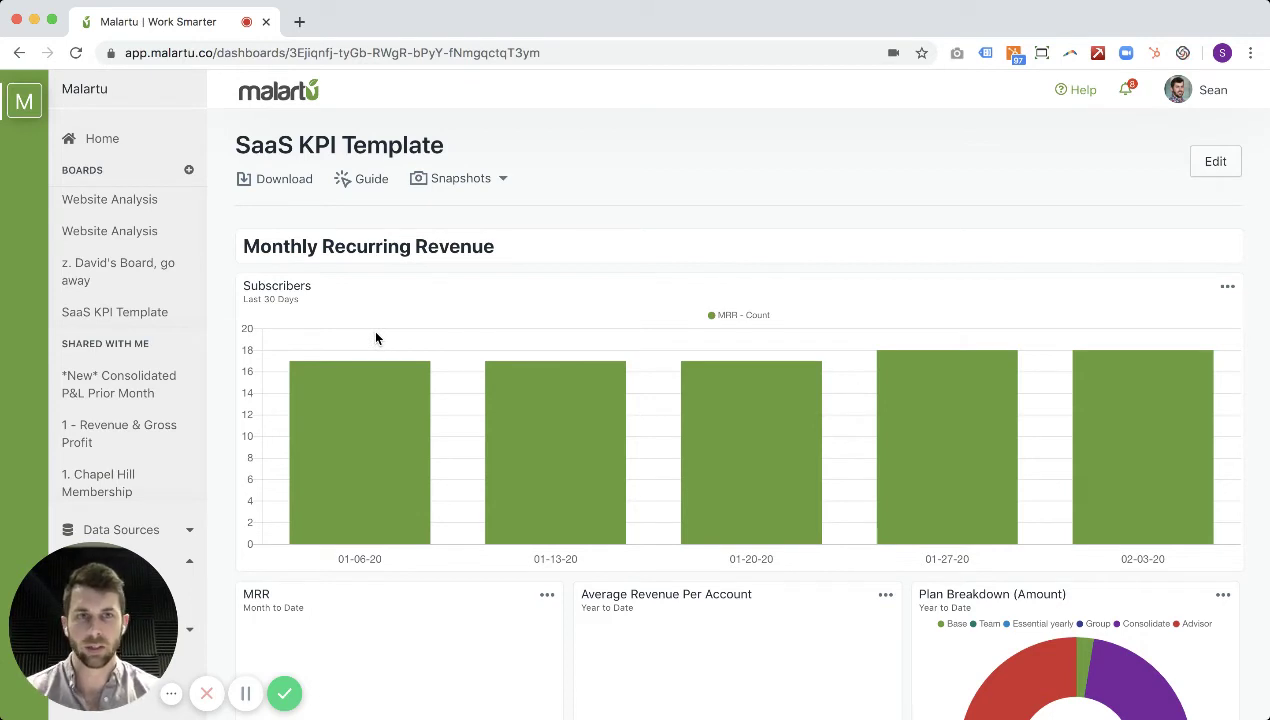
pyautogui.scroll(-1, 411, 322)
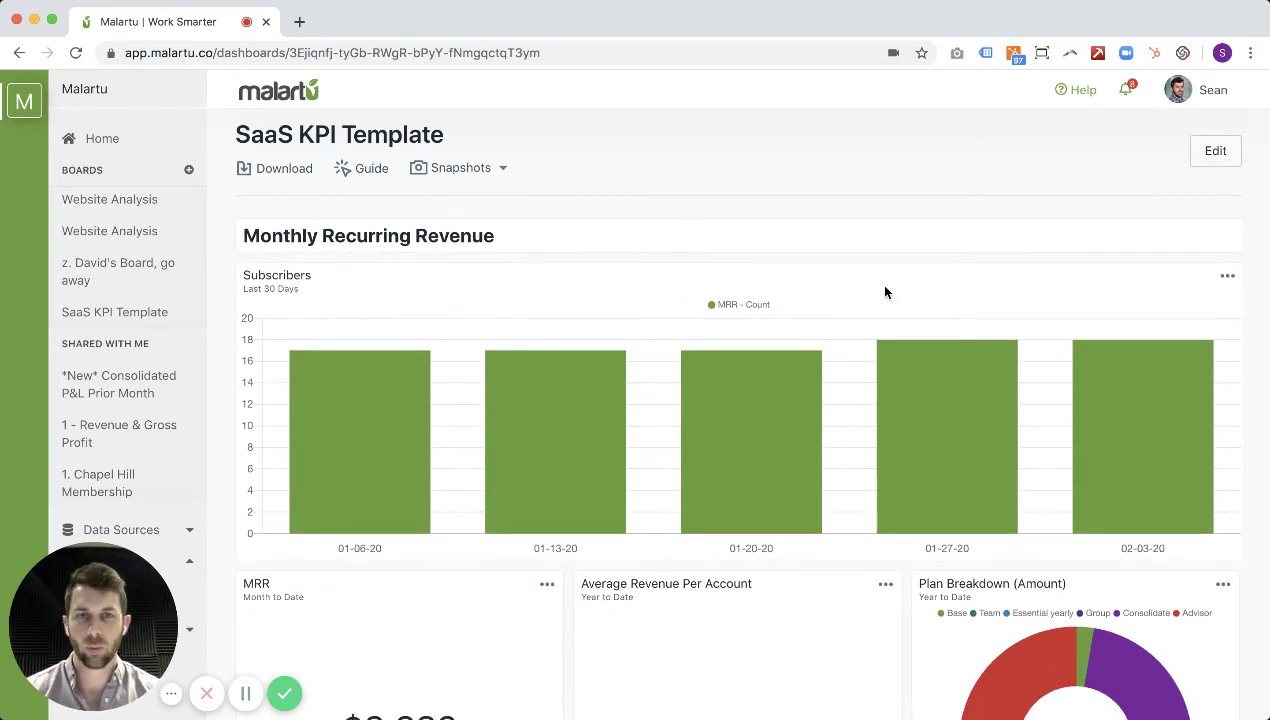
# Add the Trialing, On a Plan and Paying sections from Stripe's Subscribers data to the Subscribers chart.
pyautogui.click(1227, 276)
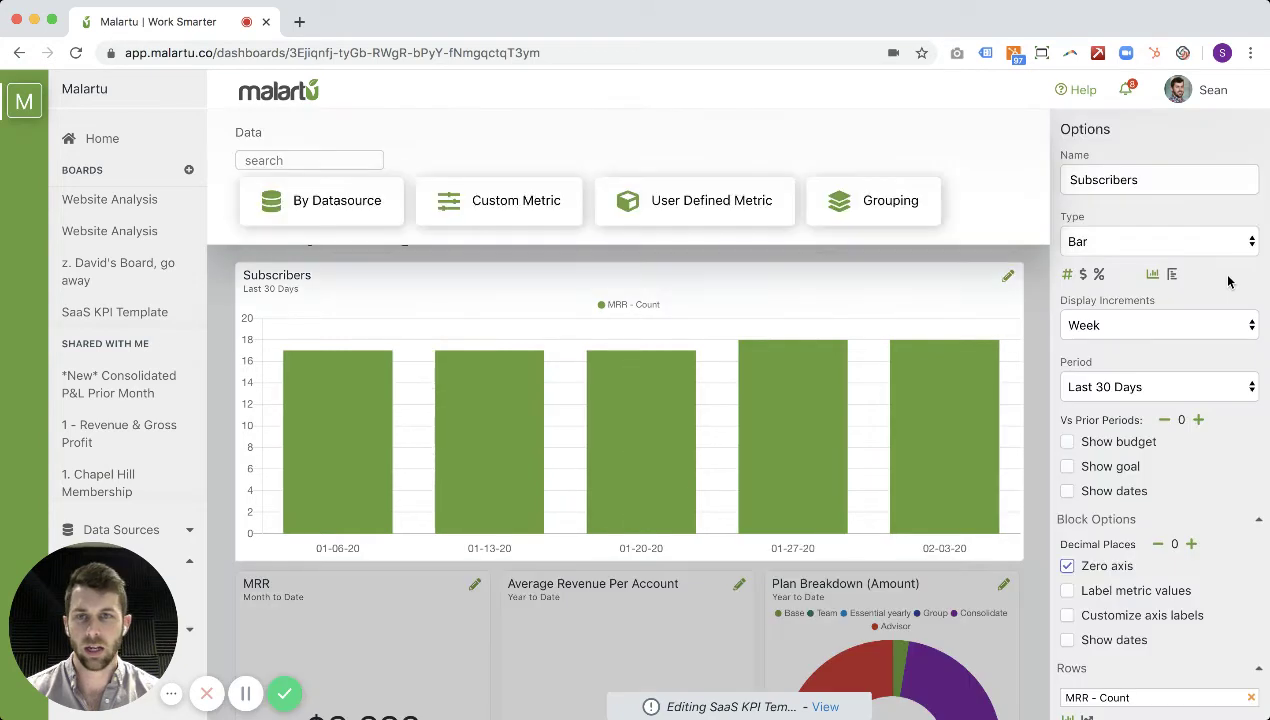
pyautogui.scroll(1, 988, 296)
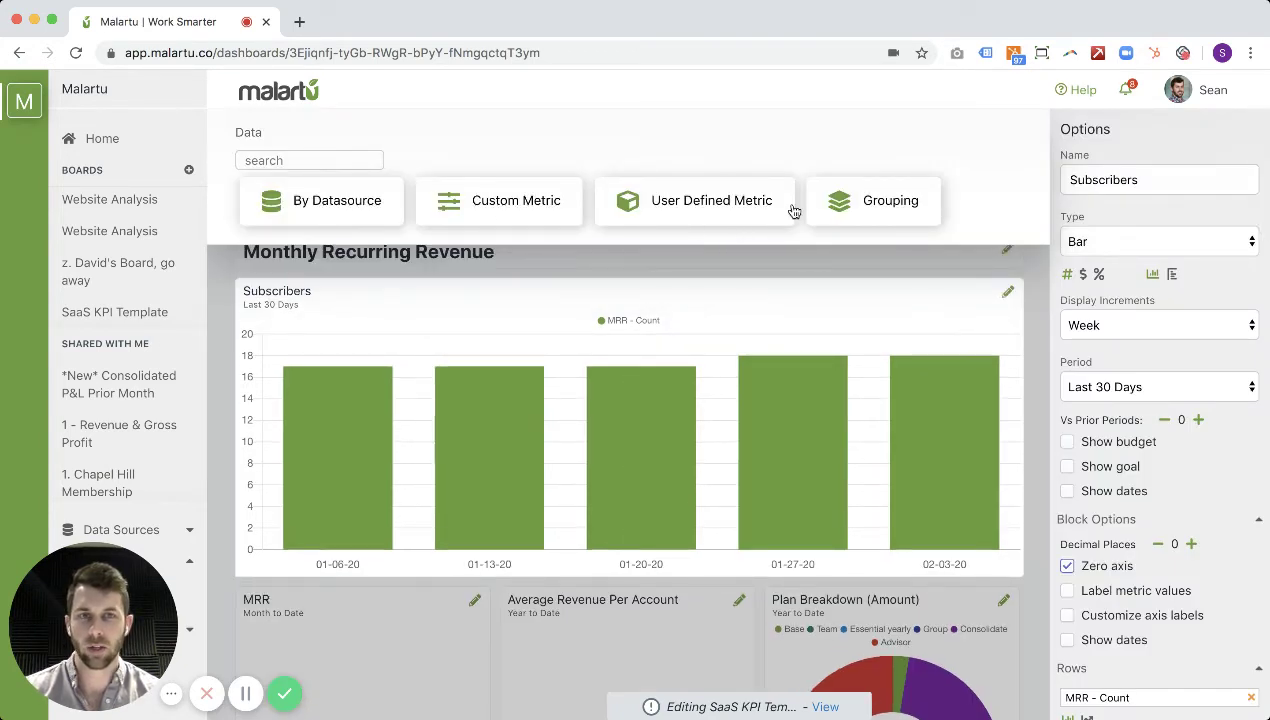
pyautogui.click(340, 203)
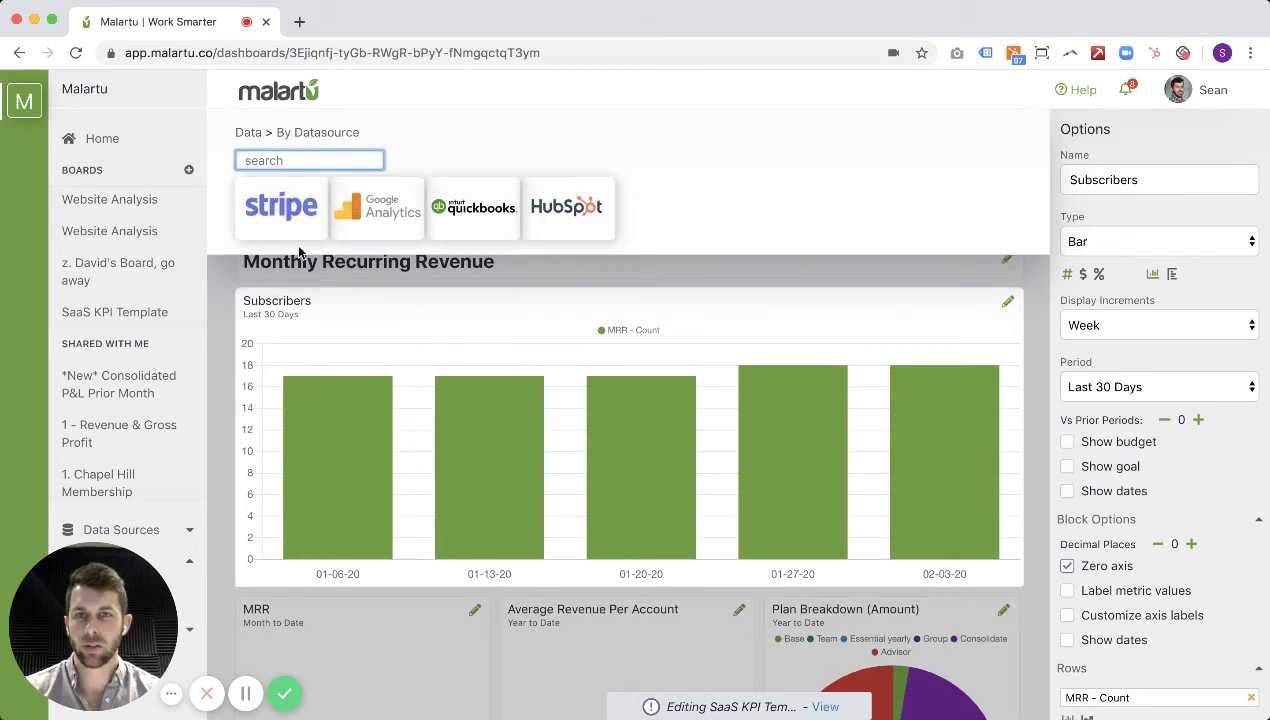
pyautogui.click(280, 215)
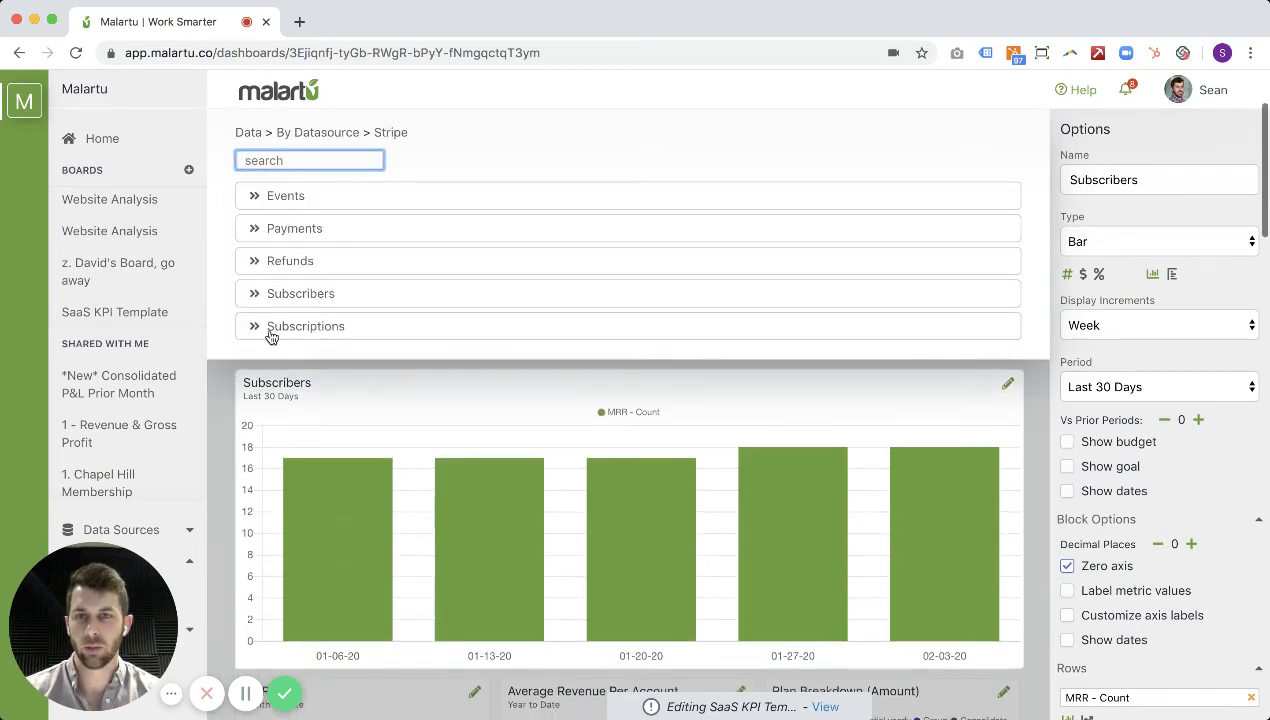
pyautogui.click(276, 295)
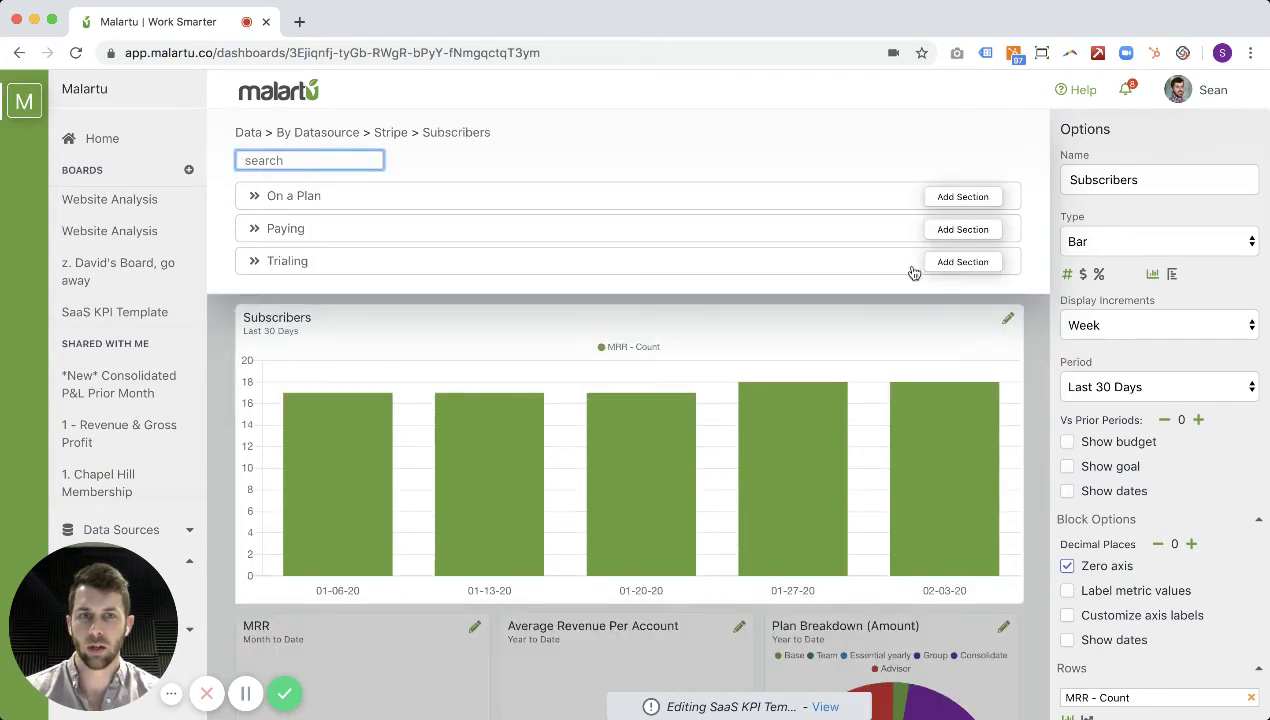
pyautogui.click(963, 262)
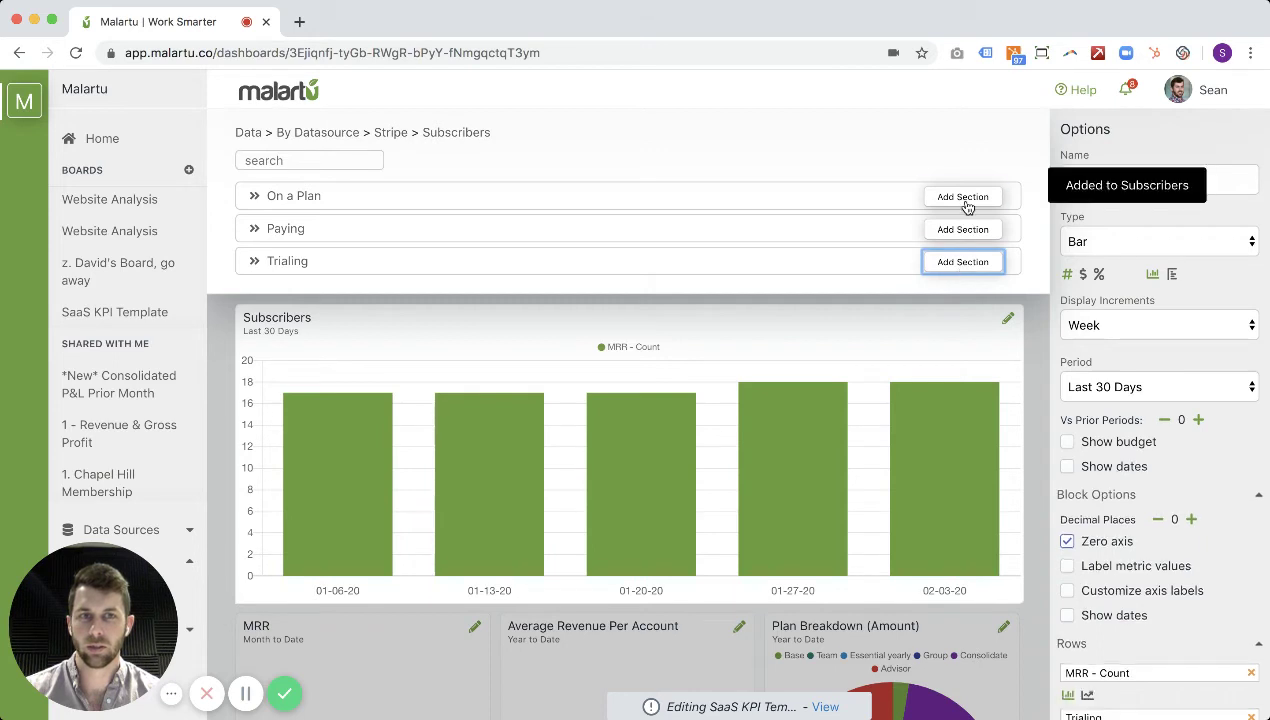
pyautogui.click(960, 200)
pyautogui.click(964, 231)
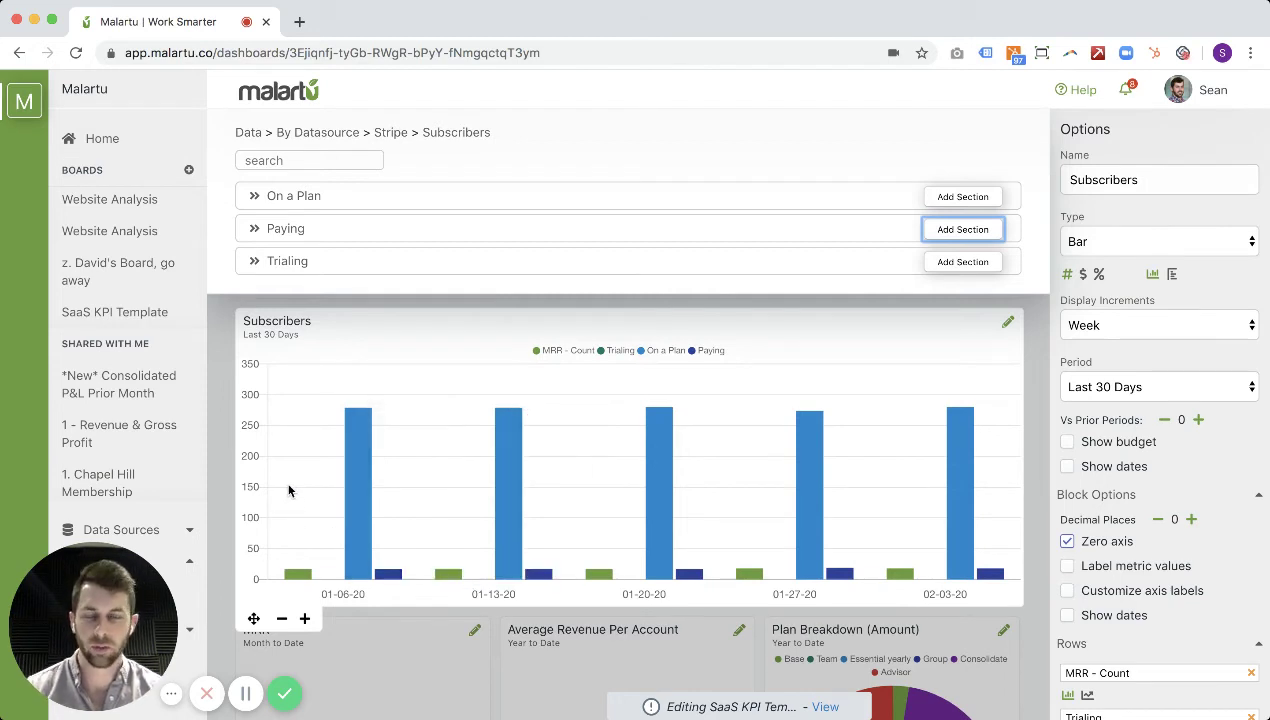
# Browse the Paying and On a Plan entries in Stripe's Subscribers data, and finish editing the Subscribers block.
pyautogui.click(307, 231)
pyautogui.click(468, 142)
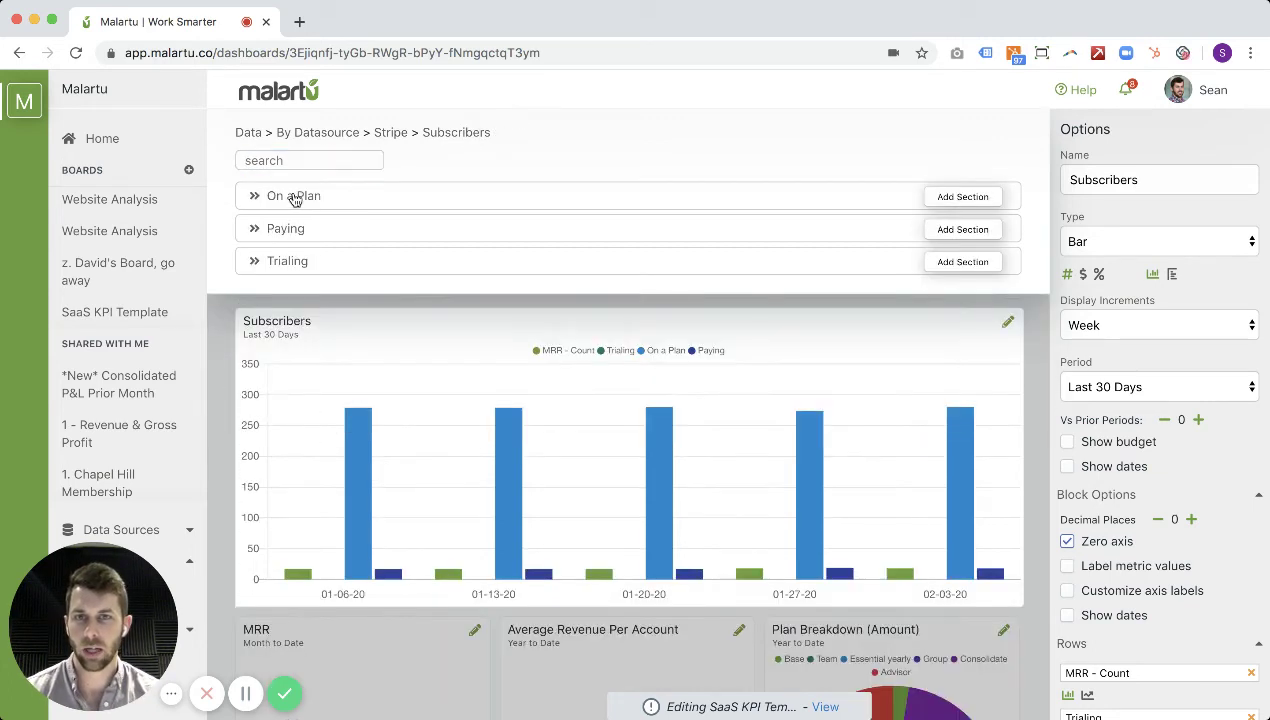
pyautogui.click(302, 196)
pyautogui.scroll(-5, 358, 246)
pyautogui.scroll(5, 360, 247)
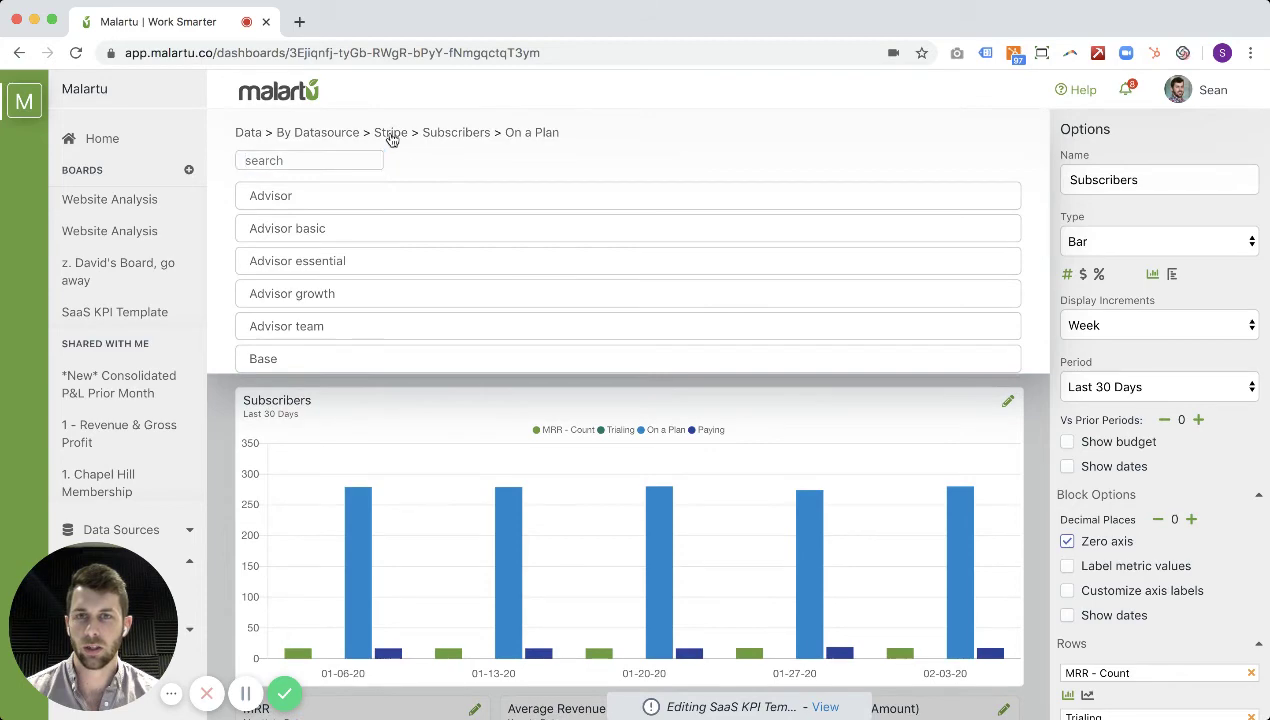
pyautogui.click(391, 132)
pyautogui.scroll(-3, 1130, 440)
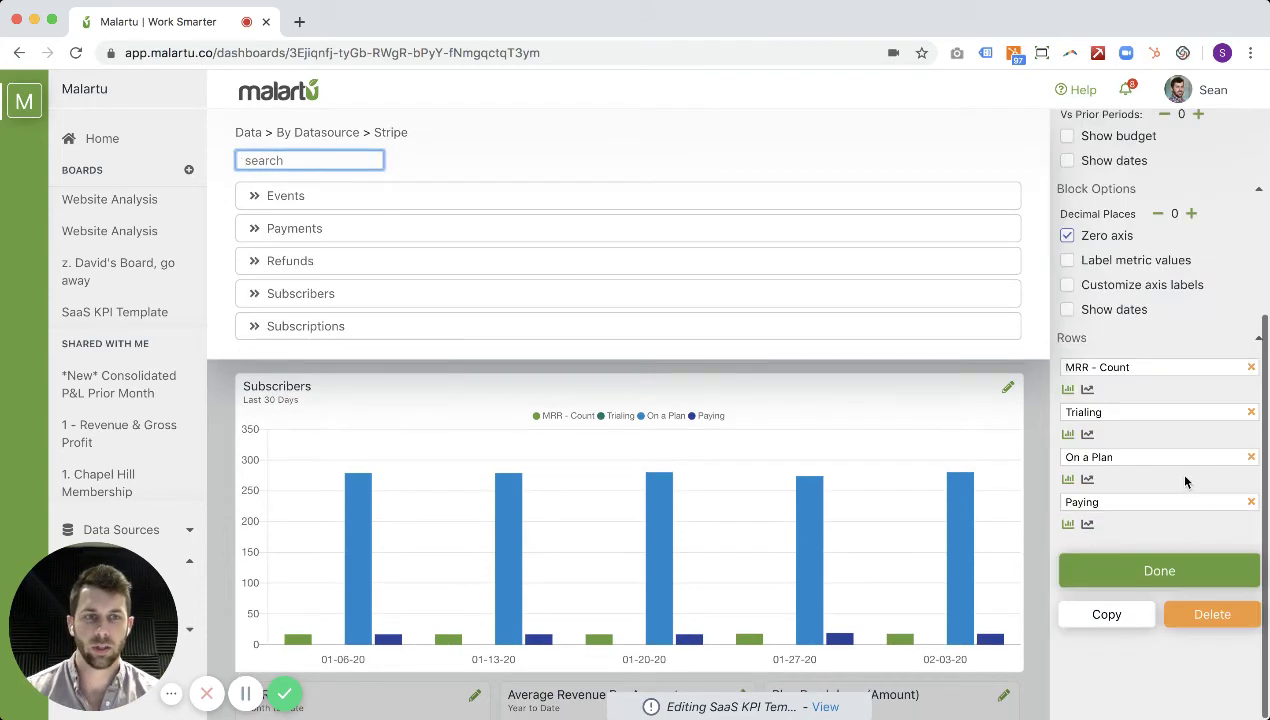
pyautogui.click(1189, 573)
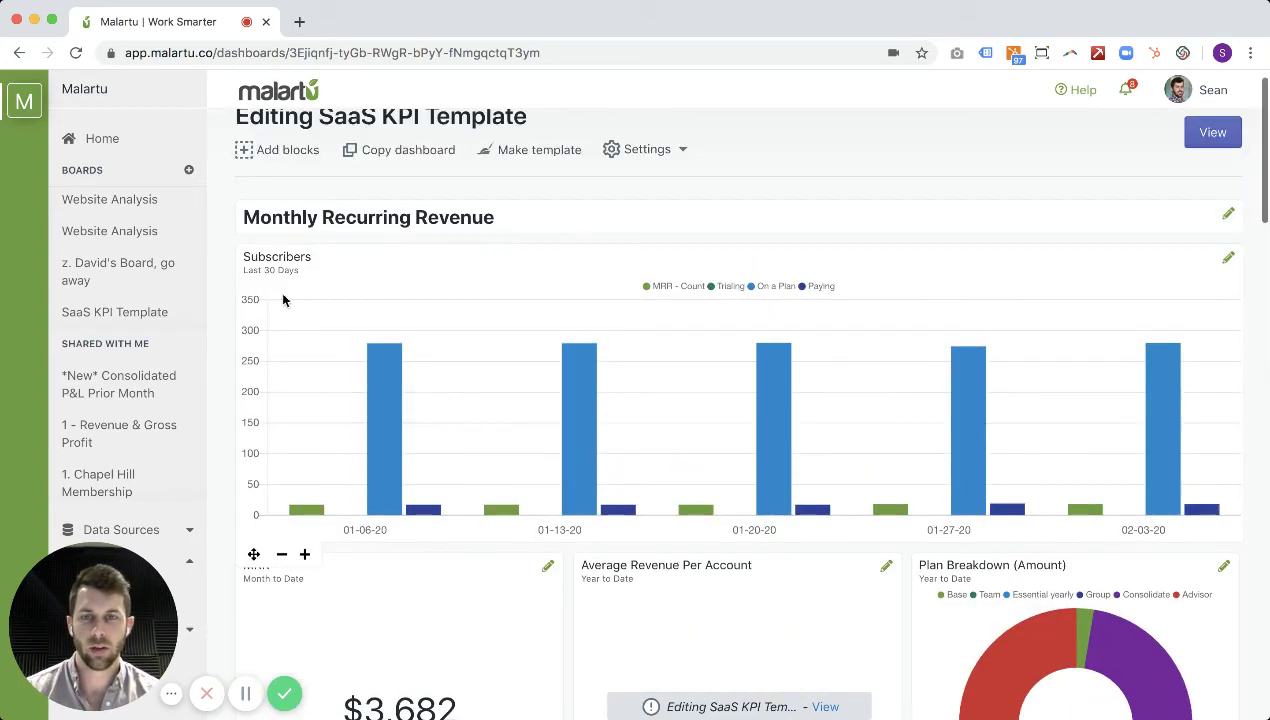
# Add a new table block at the end of the dashboard, below Net Cash Flow and Trial-to-Paid Conversion Rate.
pyautogui.scroll(-1, 231, 288)
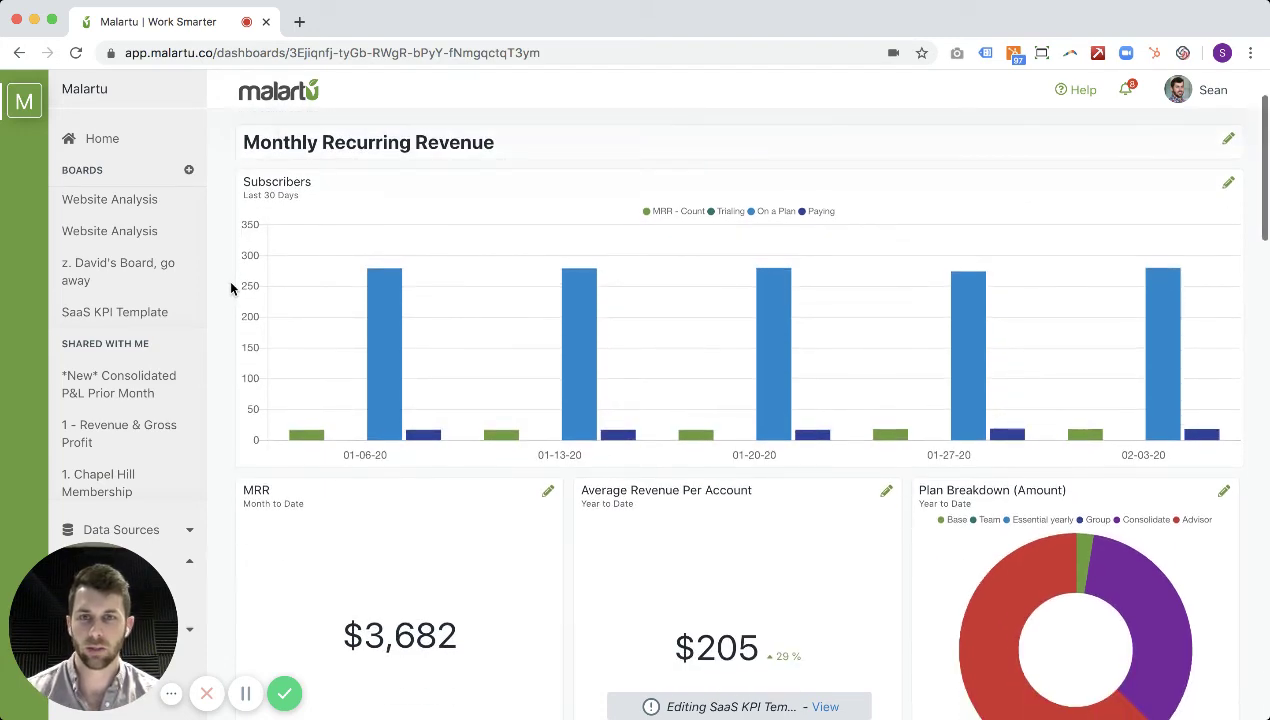
pyautogui.scroll(-10, 250, 285)
pyautogui.scroll(-8, 280, 293)
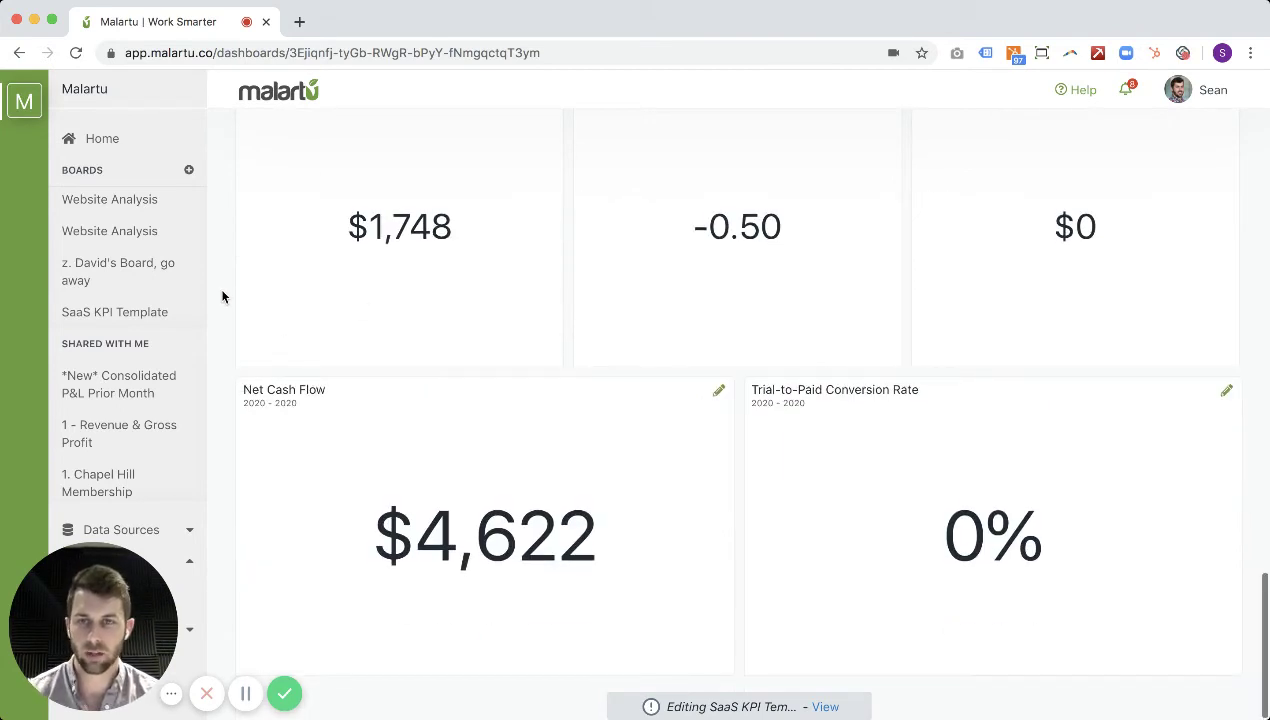
pyautogui.scroll(1, 236, 297)
pyautogui.scroll(-1, 236, 297)
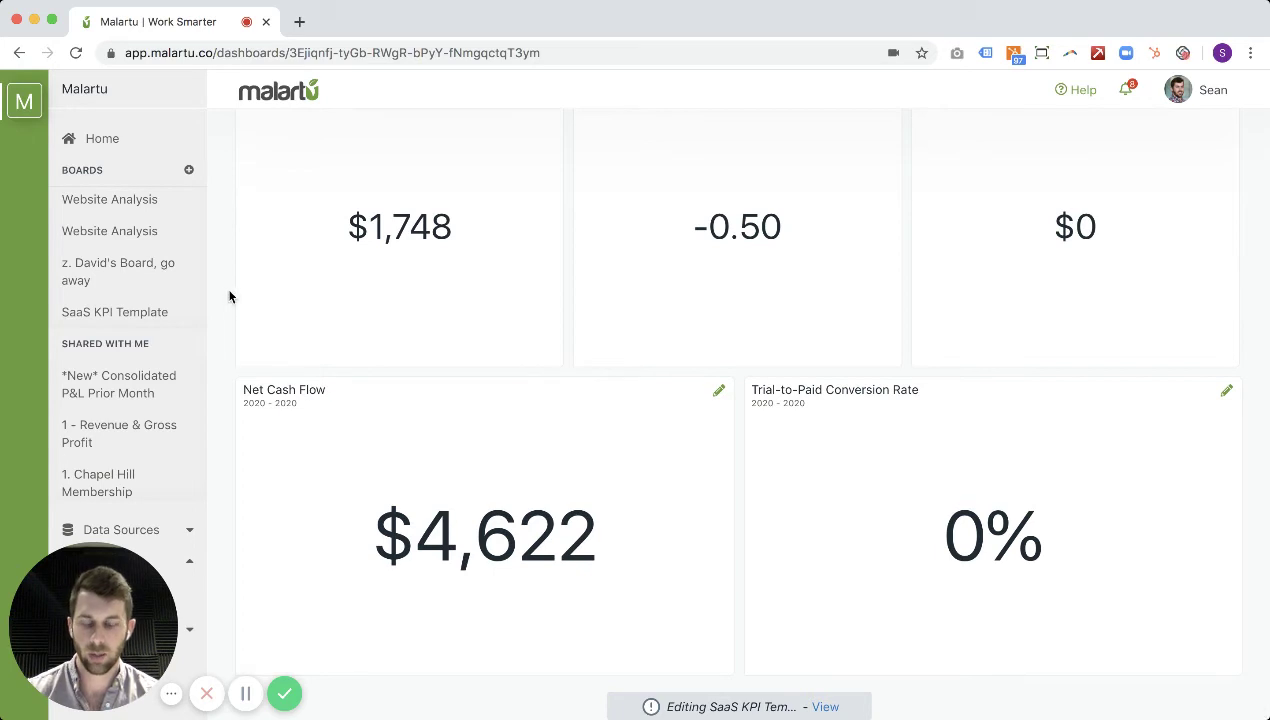
pyautogui.moveTo(238, 298)
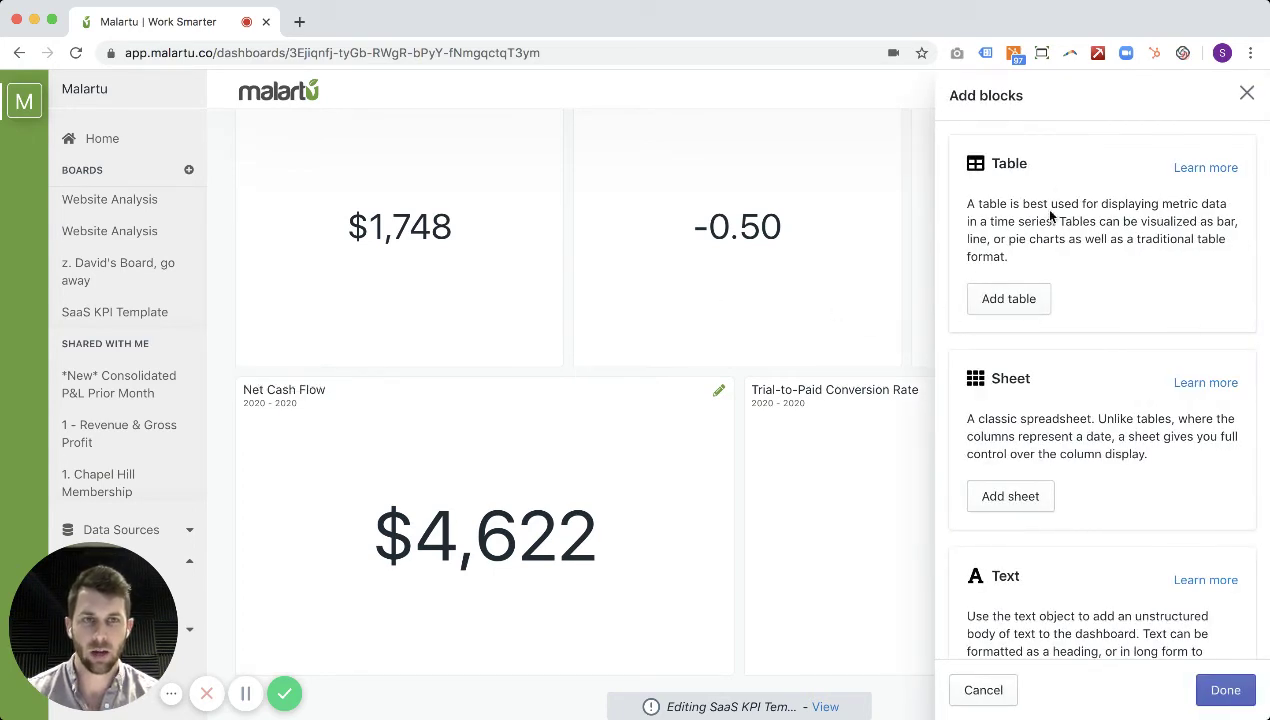
pyautogui.click(1009, 302)
pyautogui.click(1228, 690)
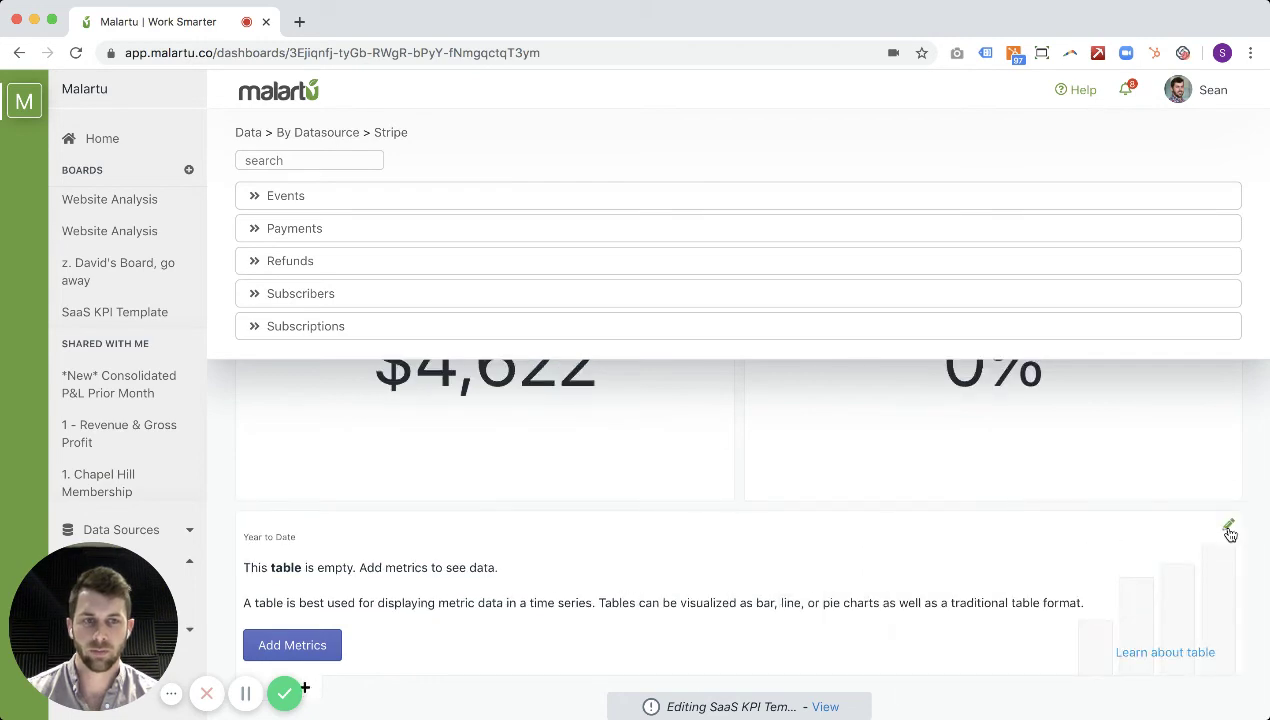
# Open the empty table block for editing and name it MRR Growth.
pyautogui.click(1229, 528)
pyautogui.click(1152, 182)
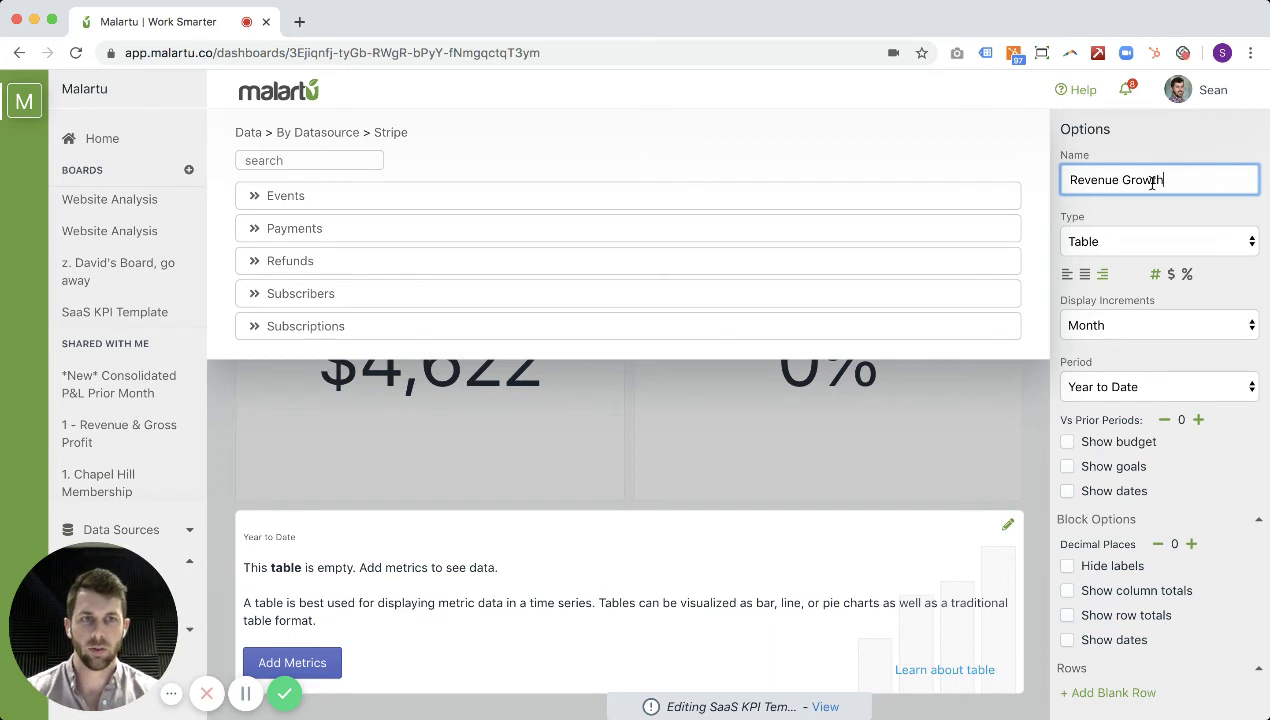
pyautogui.doubleClick(1112, 180)
pyautogui.write('MRR')
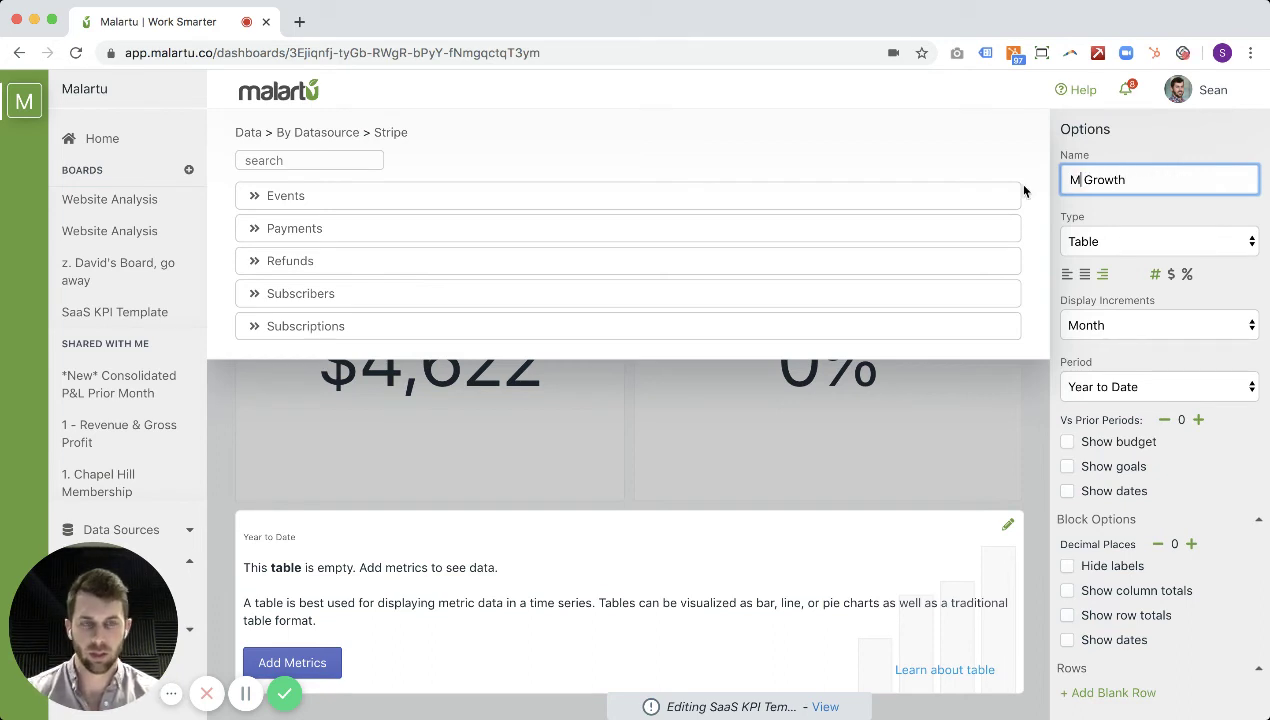
pyautogui.press('Return')
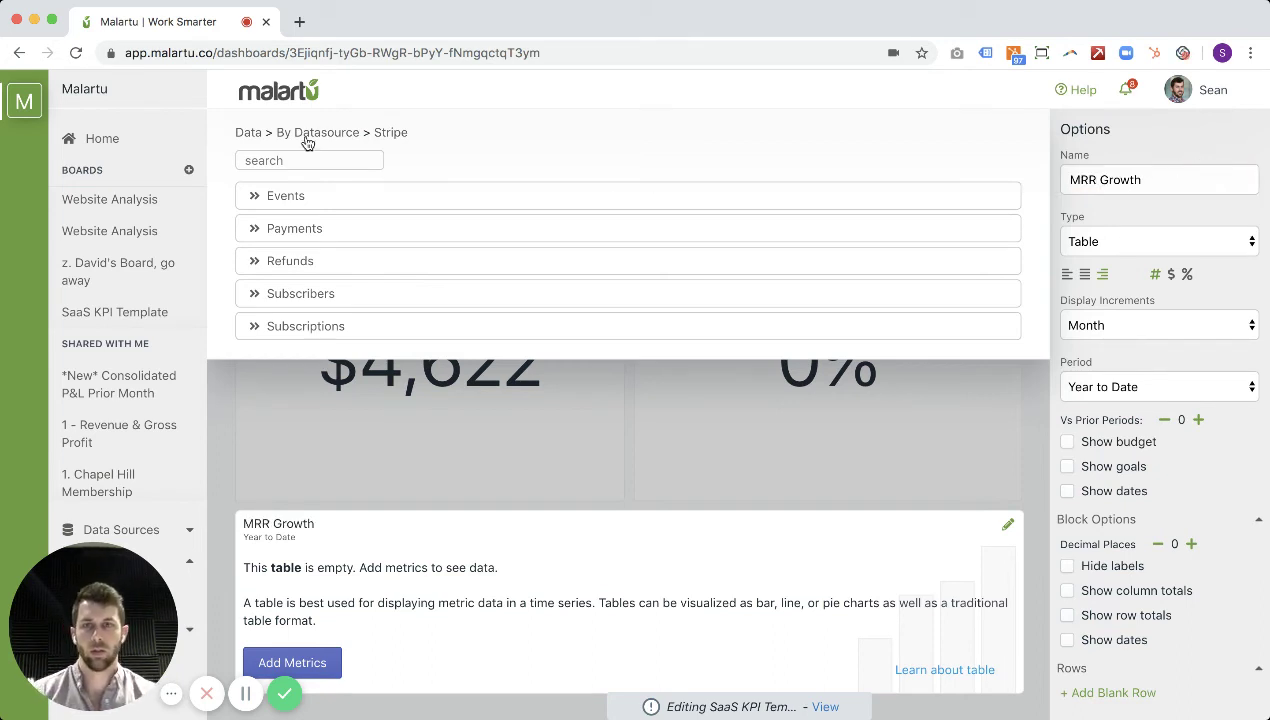
# Start a new custom metric for the table and name it MRR Growth.
pyautogui.click(249, 135)
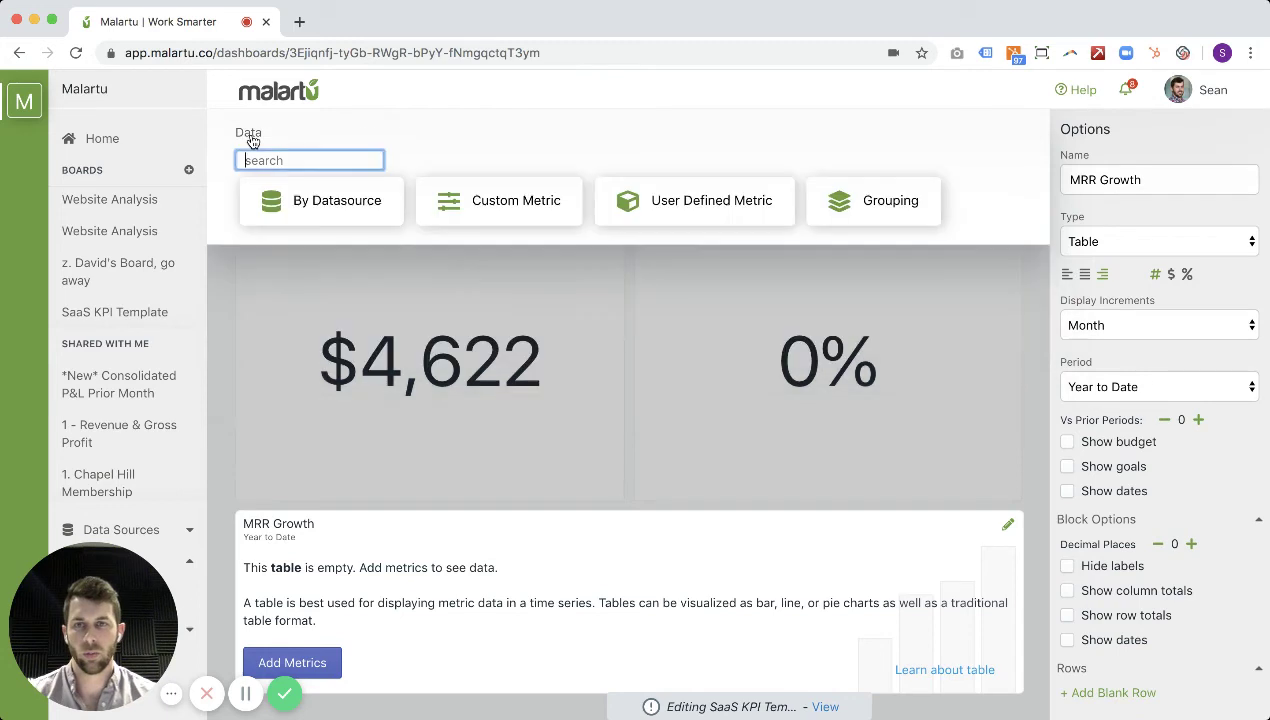
pyautogui.click(476, 205)
pyautogui.click(314, 188)
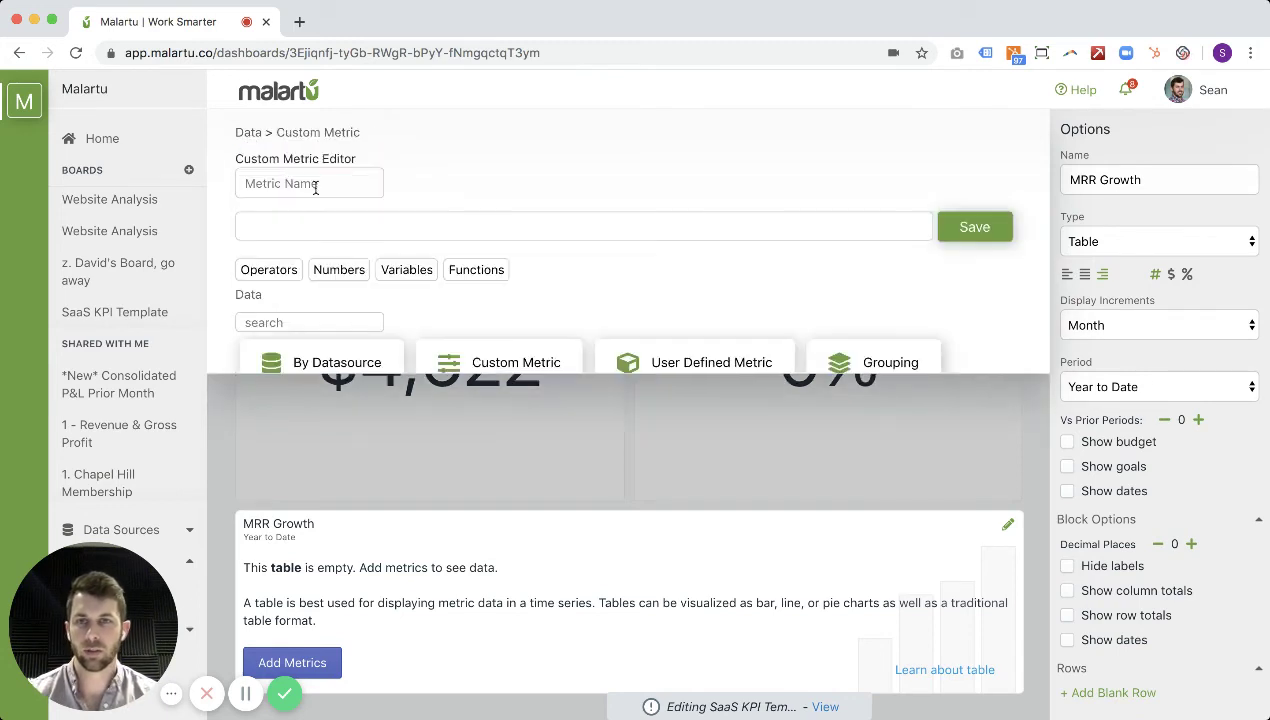
pyautogui.click(305, 183)
pyautogui.write('MRR Growth')
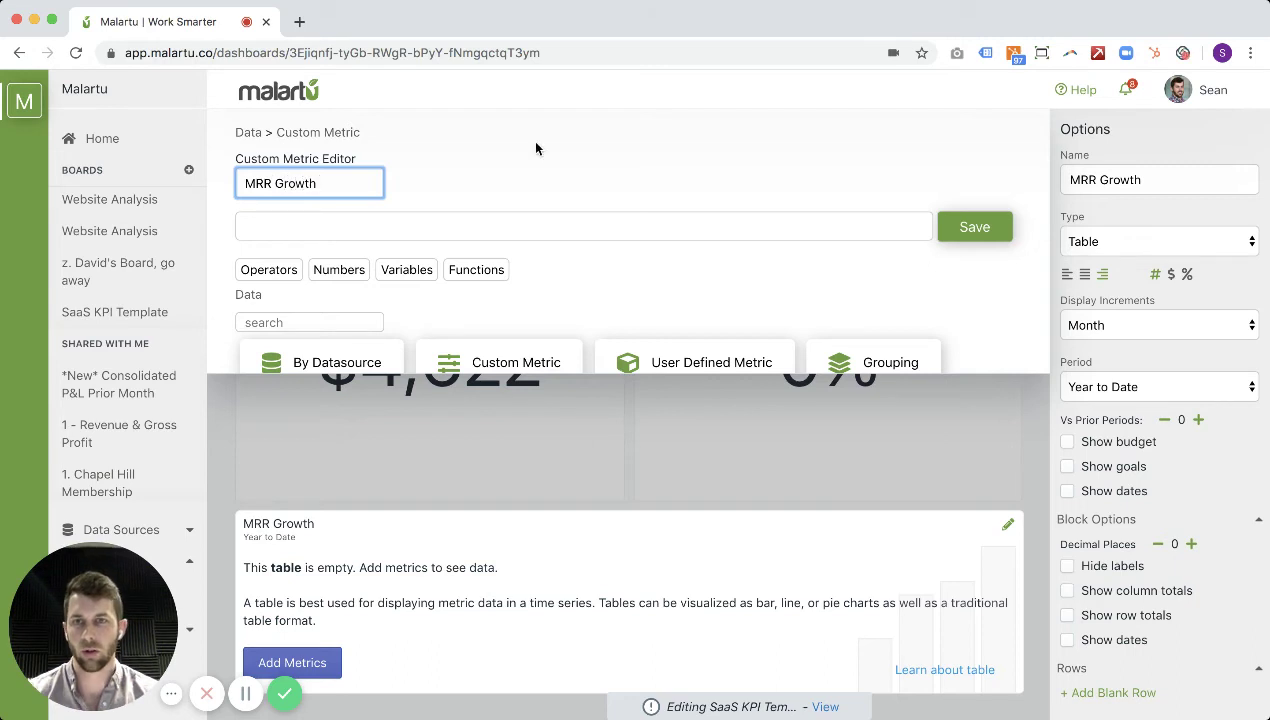
pyautogui.click(535, 148)
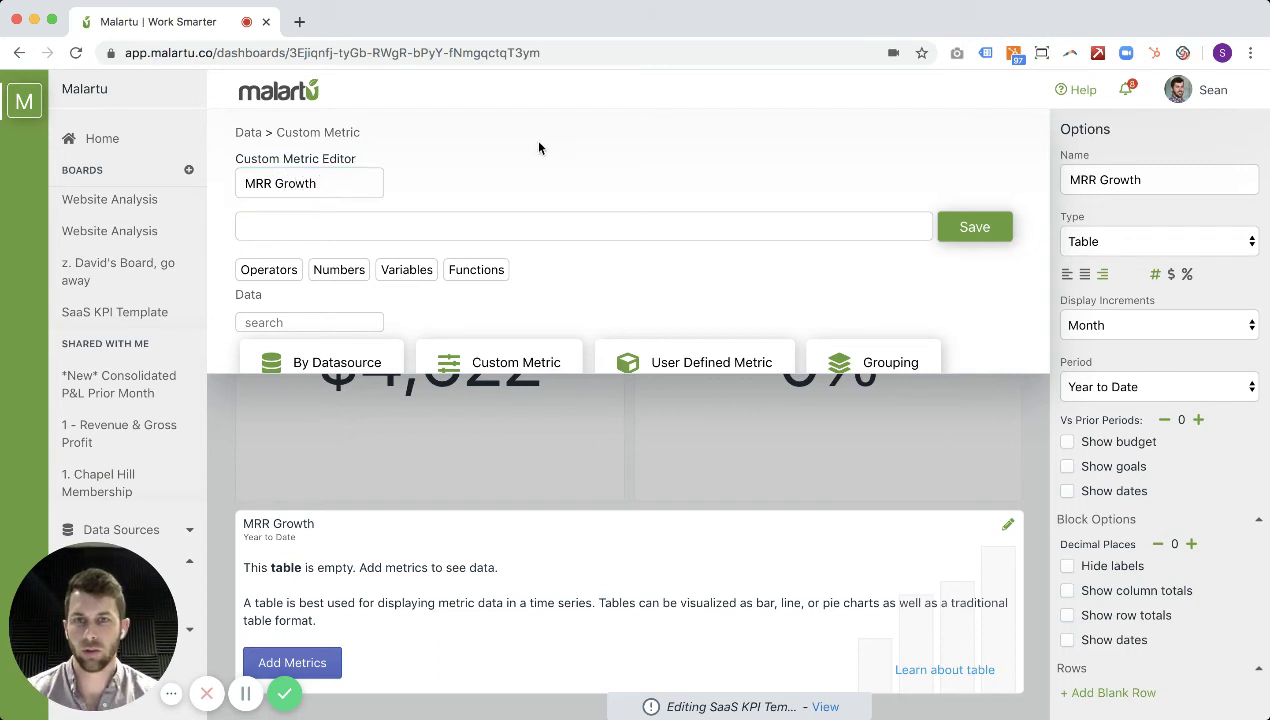
# Insert the Amount section of Stripe's successful payments into the MRR Growth custom metric formula.
pyautogui.scroll(-1, 500, 200)
pyautogui.click(354, 343)
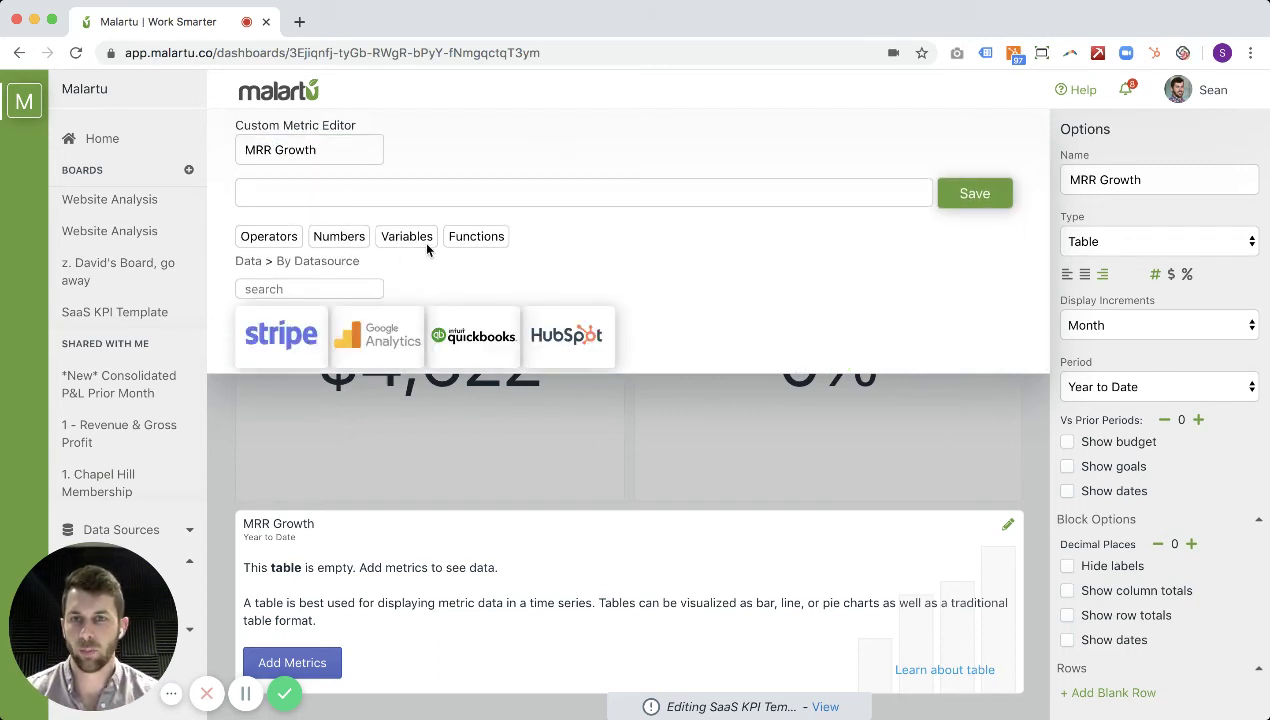
pyautogui.scroll(-1, 337, 285)
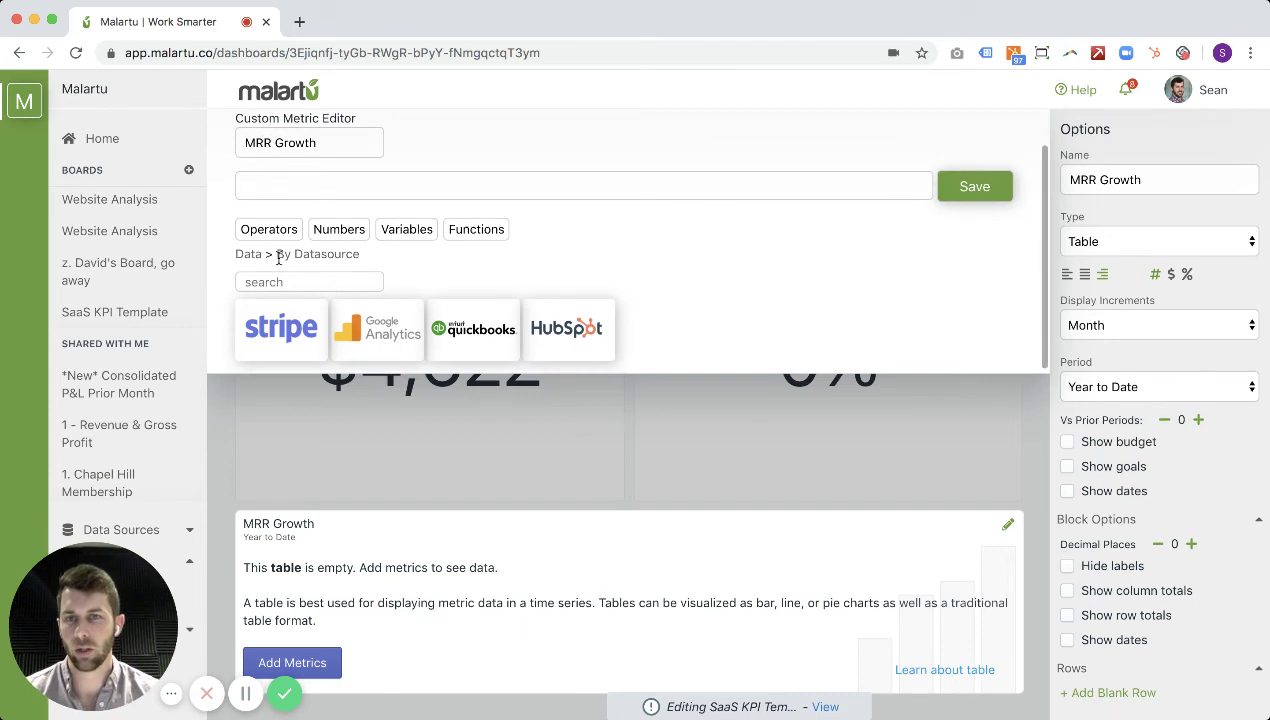
pyautogui.click(293, 341)
pyautogui.scroll(-3, 357, 323)
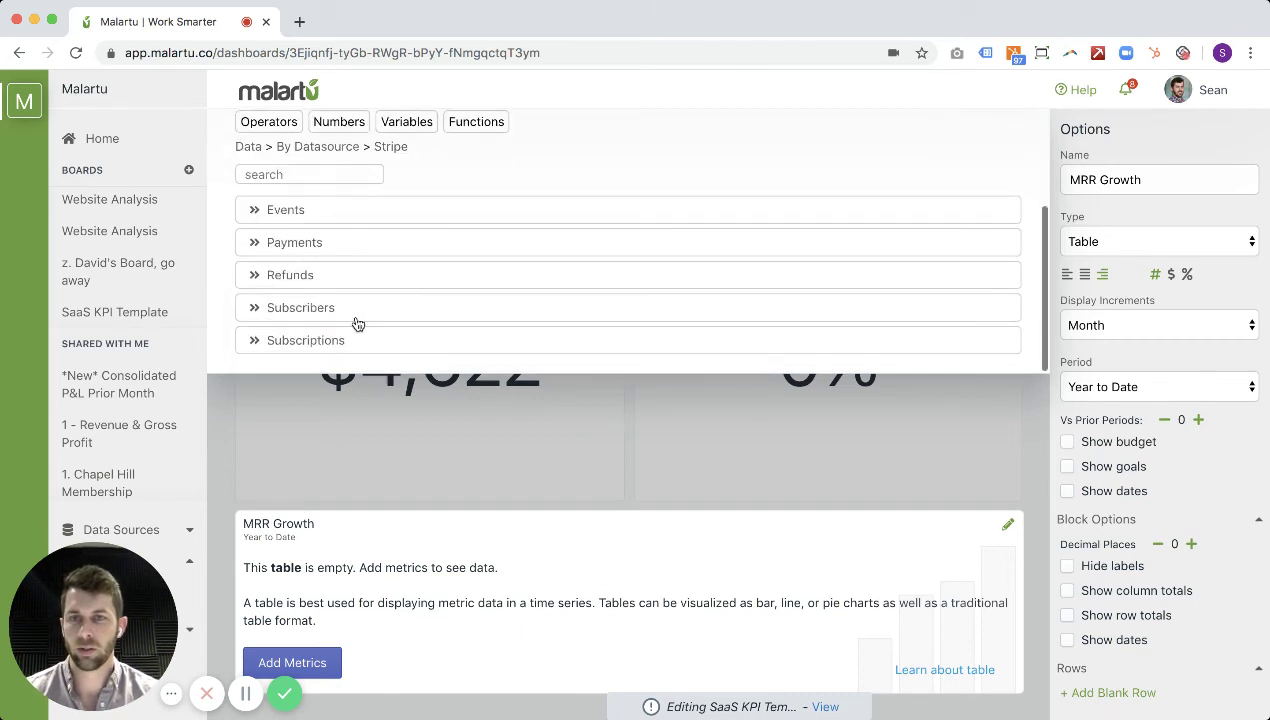
pyautogui.click(265, 242)
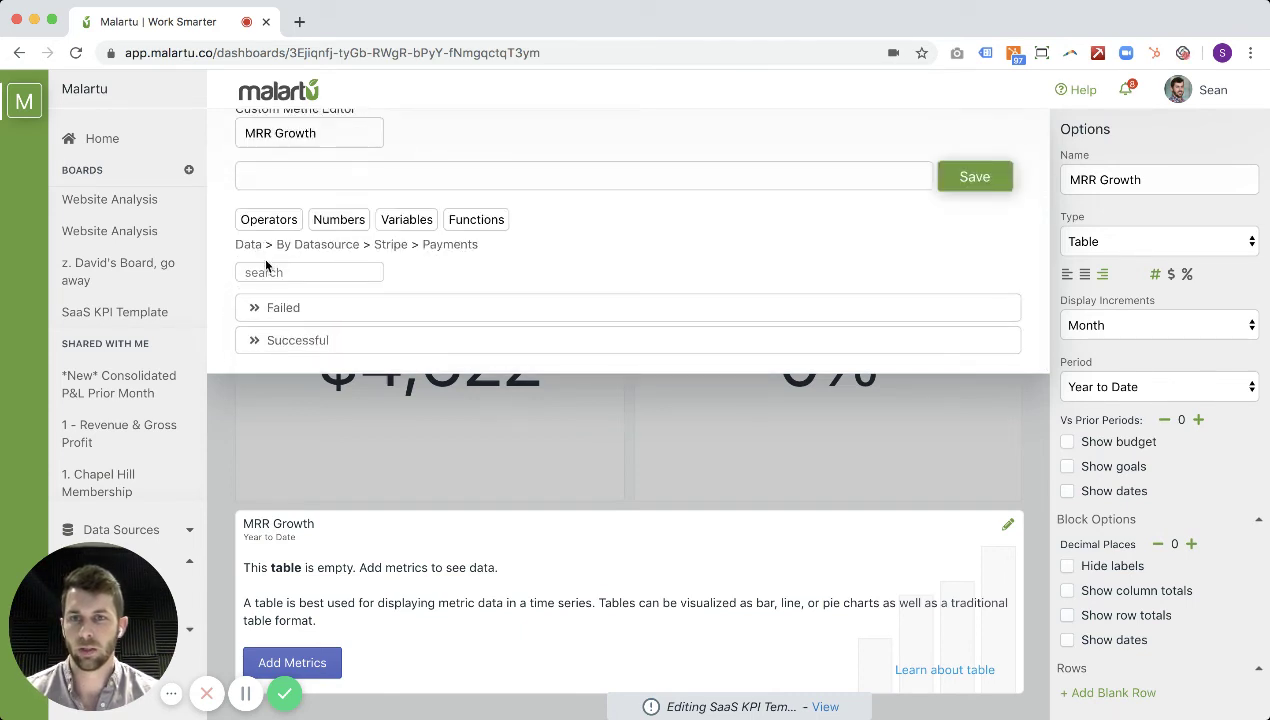
pyautogui.click(270, 345)
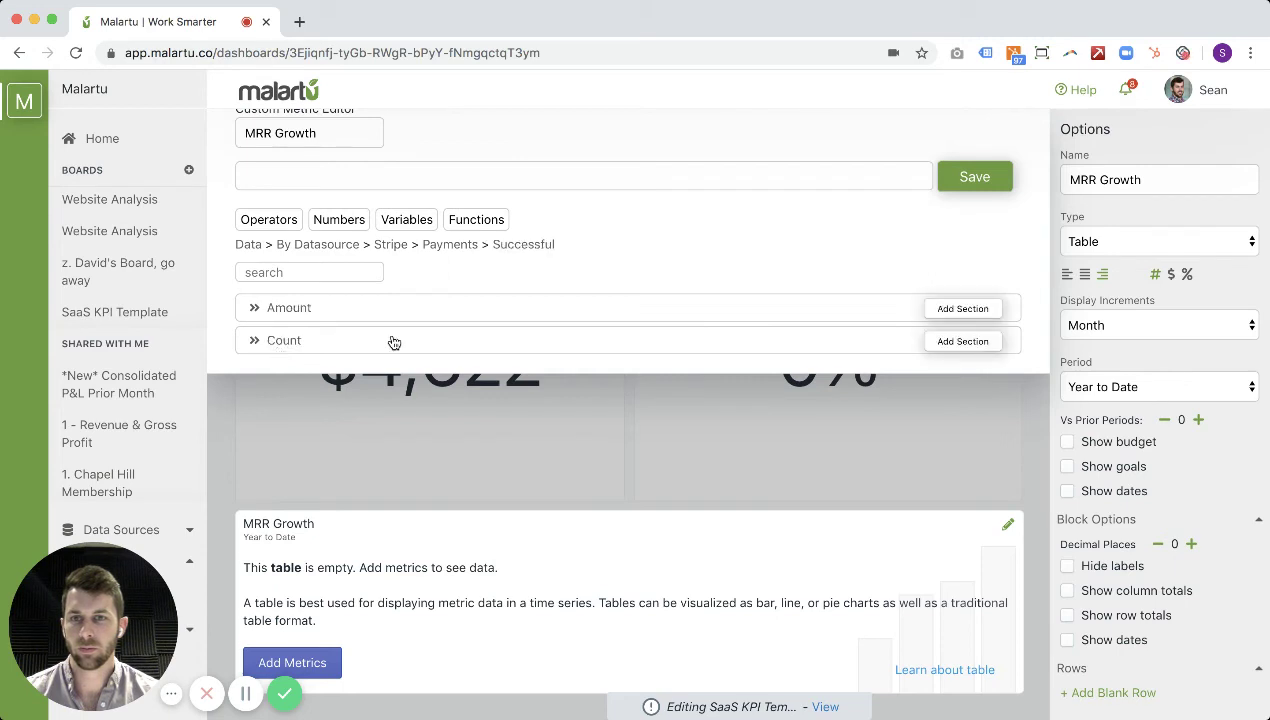
pyautogui.scroll(-1, 380, 343)
pyautogui.scroll(1, 365, 343)
pyautogui.scroll(-1, 365, 343)
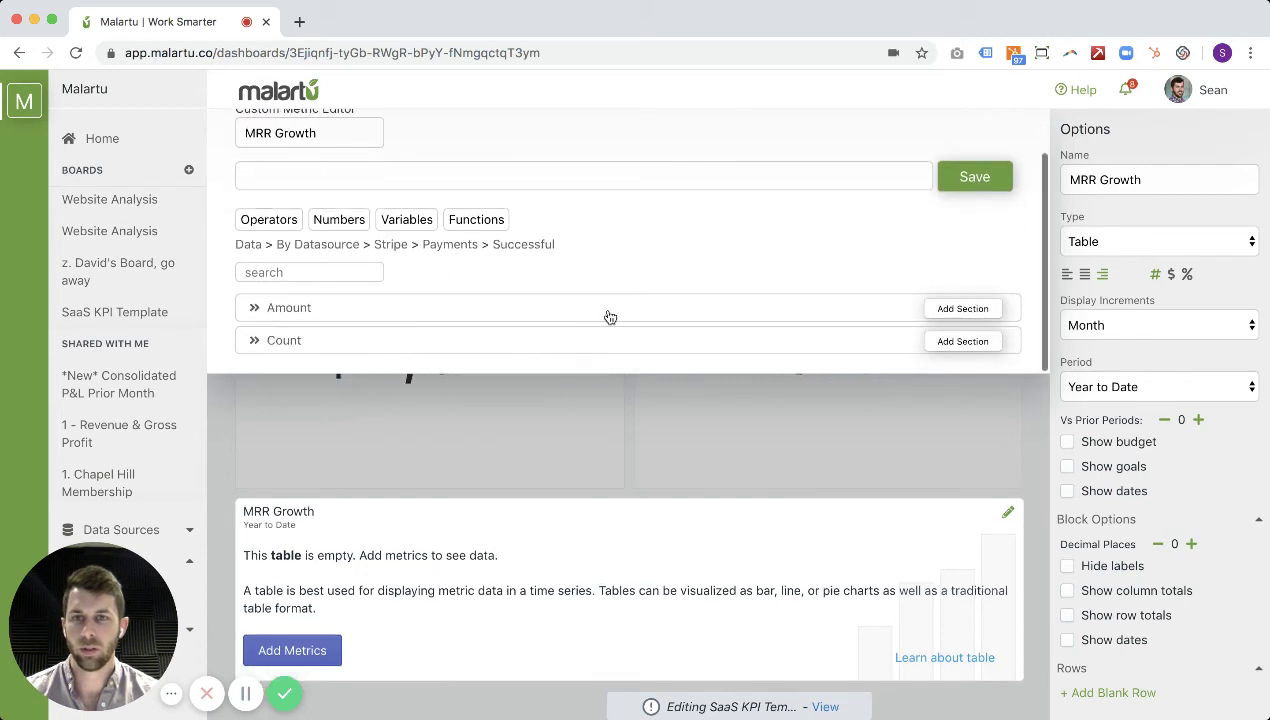
pyautogui.click(945, 309)
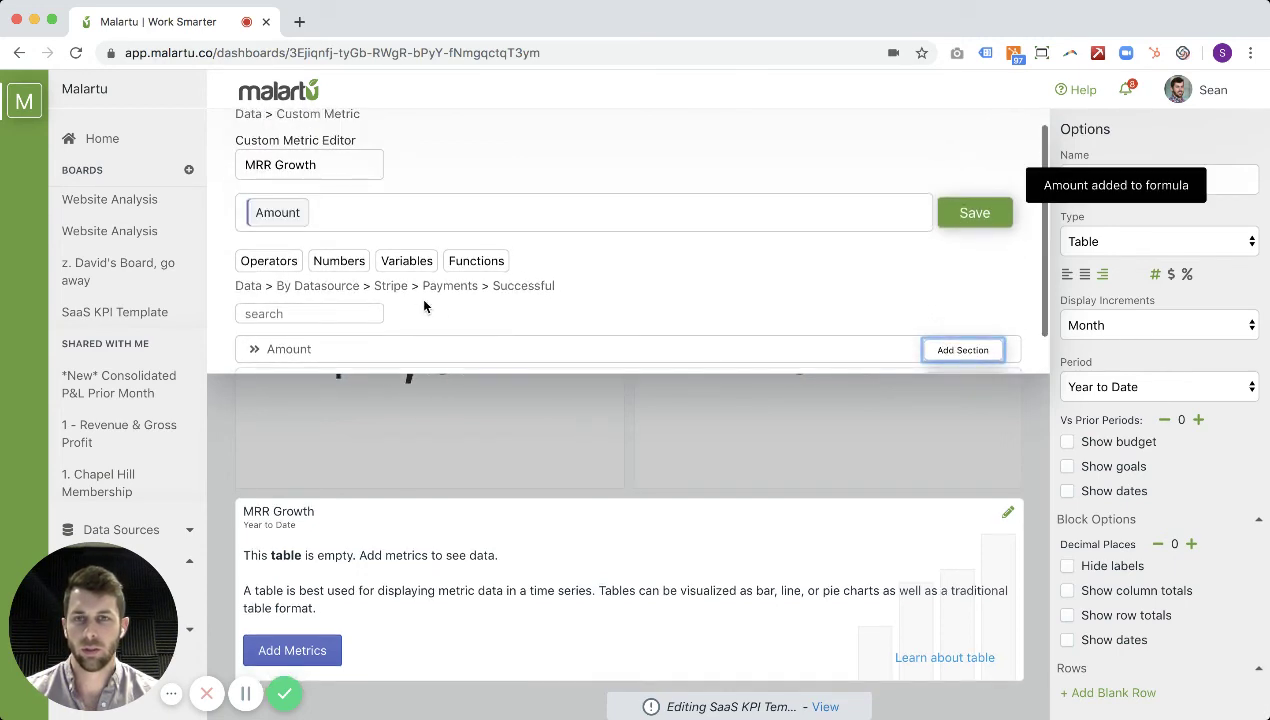
# Apply the Simple Growth Rate function to Amount in the MRR Growth formula and save the custom metric.
pyautogui.scroll(1, 380, 290)
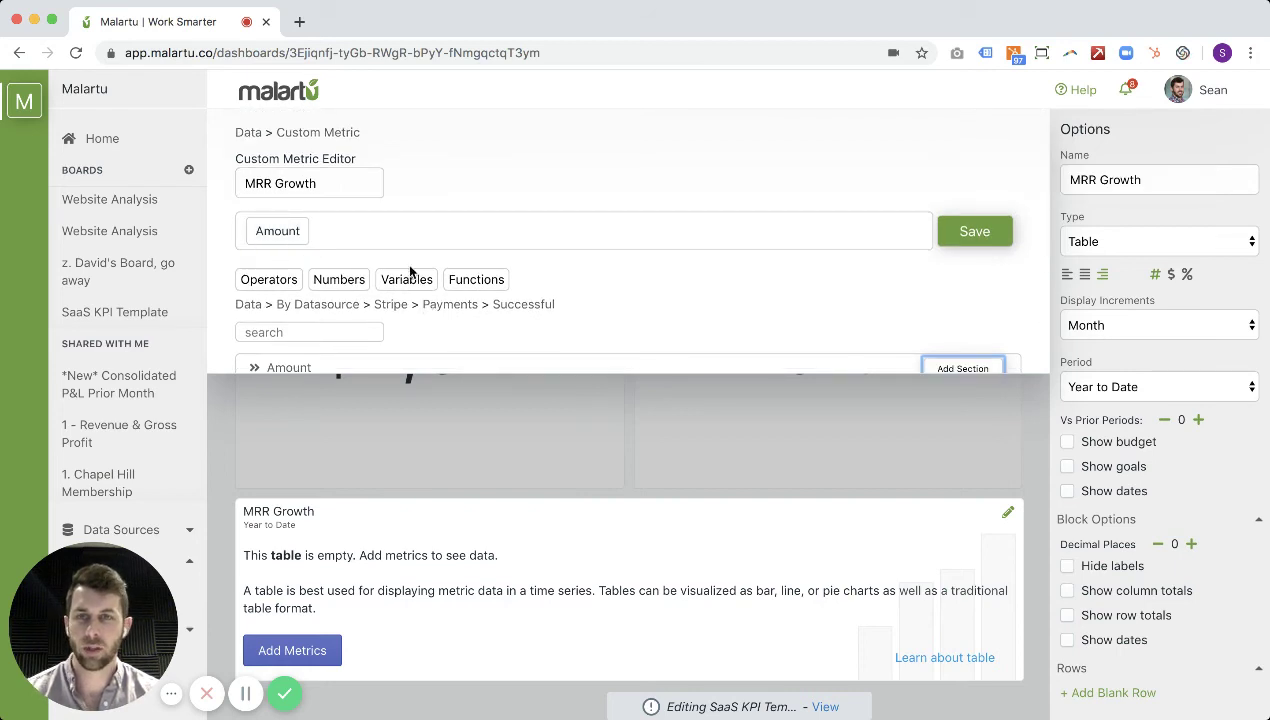
pyautogui.click(468, 283)
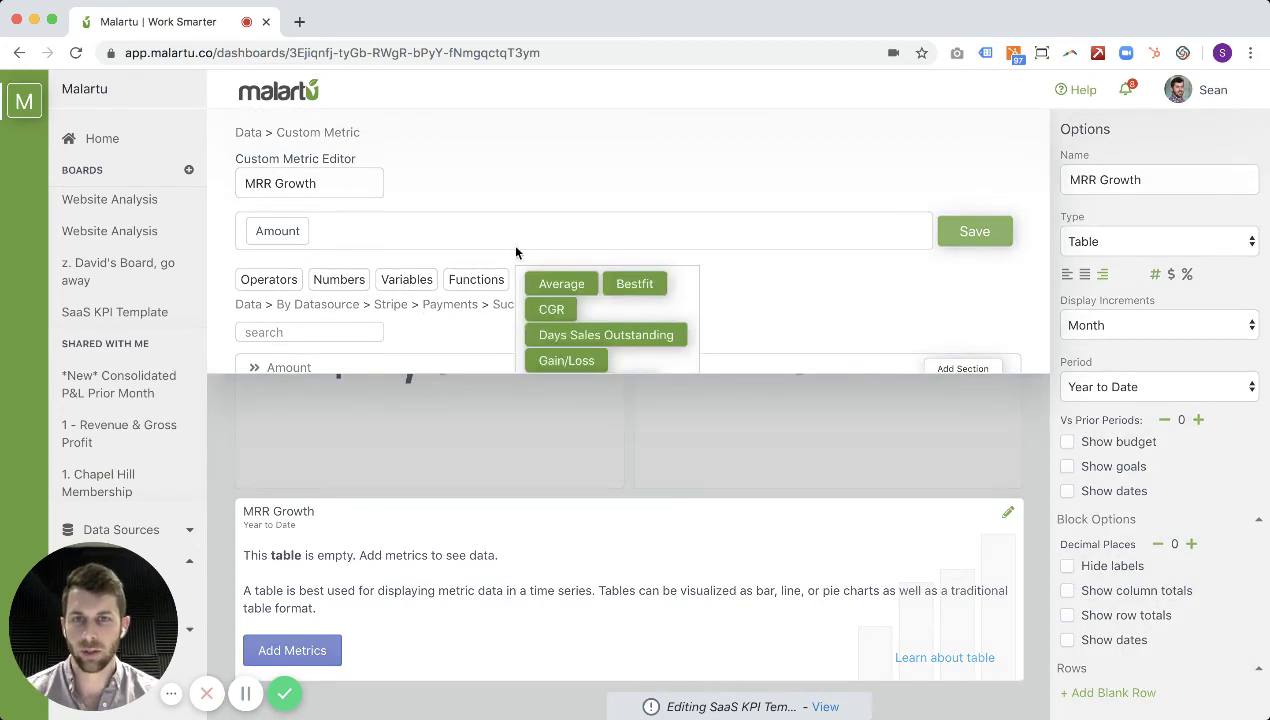
pyautogui.scroll(-2, 560, 300)
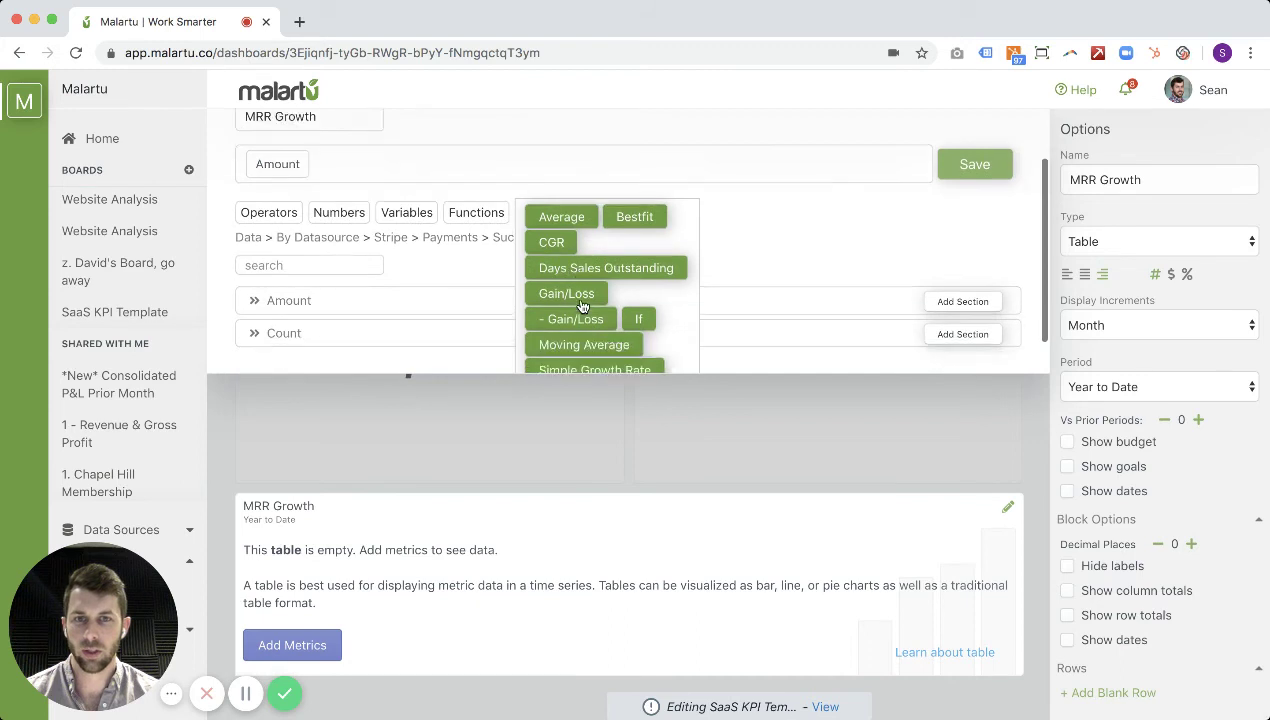
pyautogui.scroll(-1, 565, 275)
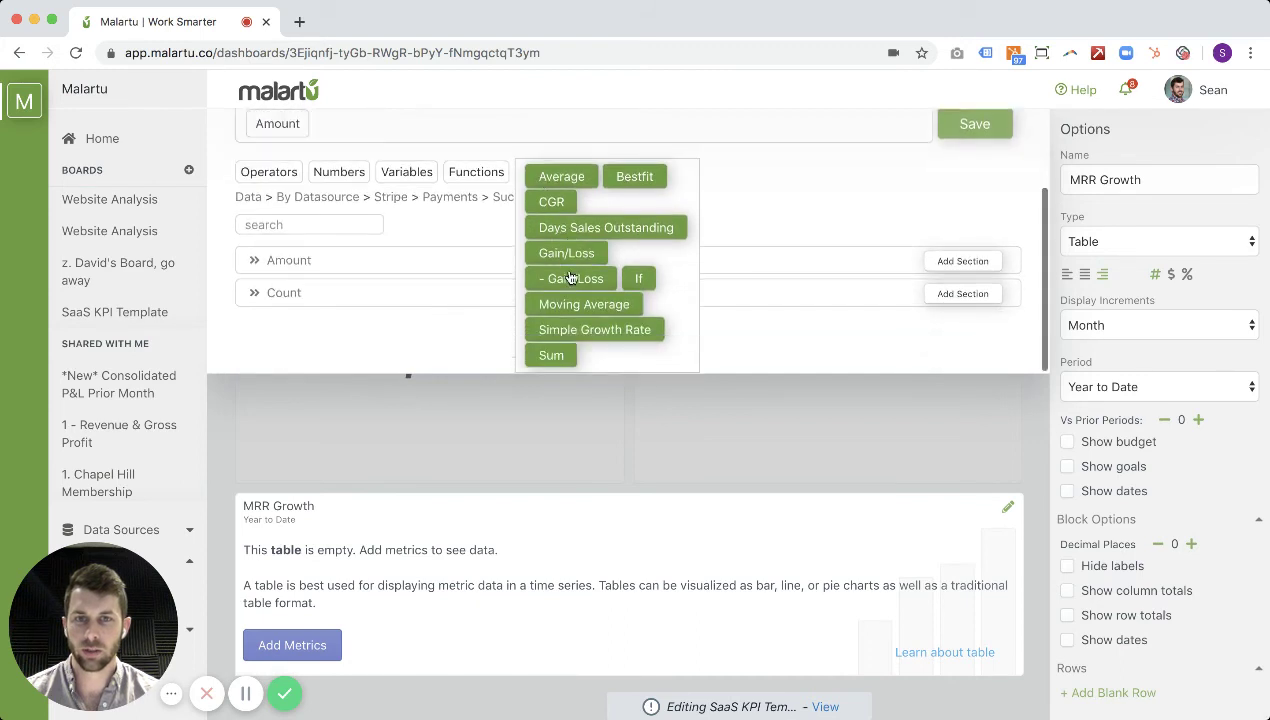
pyautogui.click(607, 337)
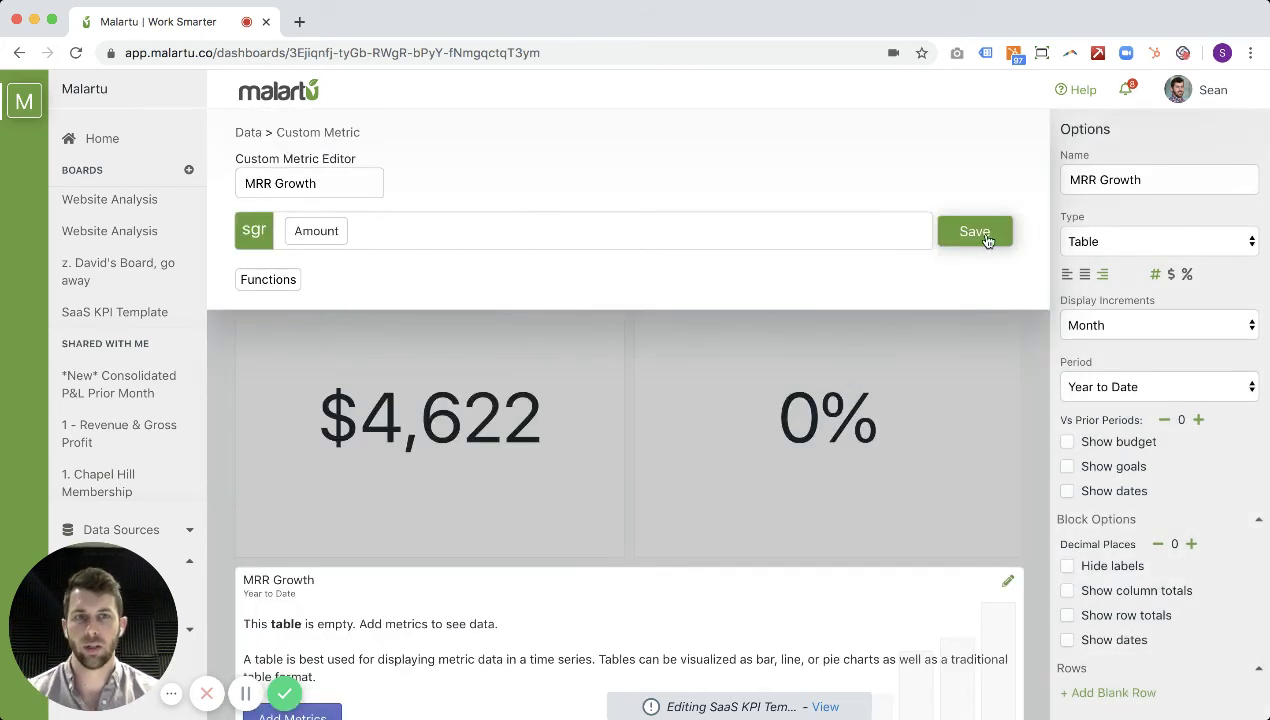
pyautogui.click(986, 238)
# Search the custom metrics for "MRR G" and add MRR Growth to the empty table block.
pyautogui.click(331, 162)
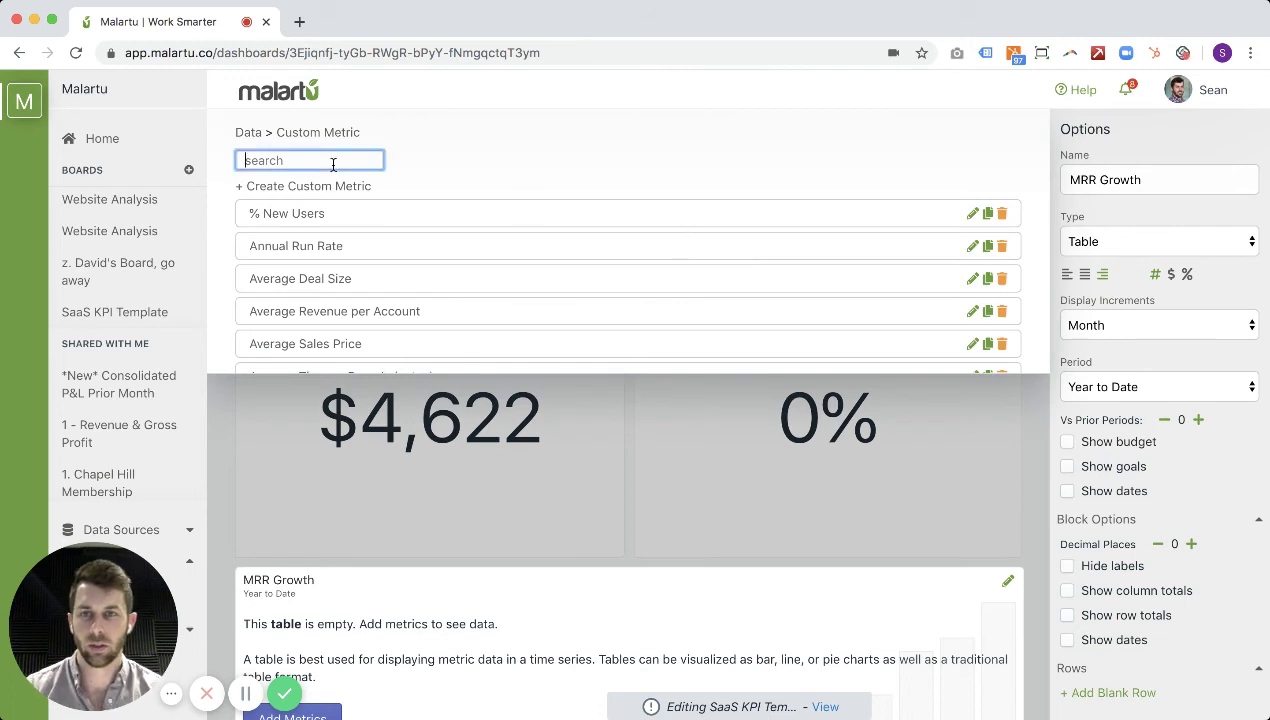
pyautogui.write('MRR G')
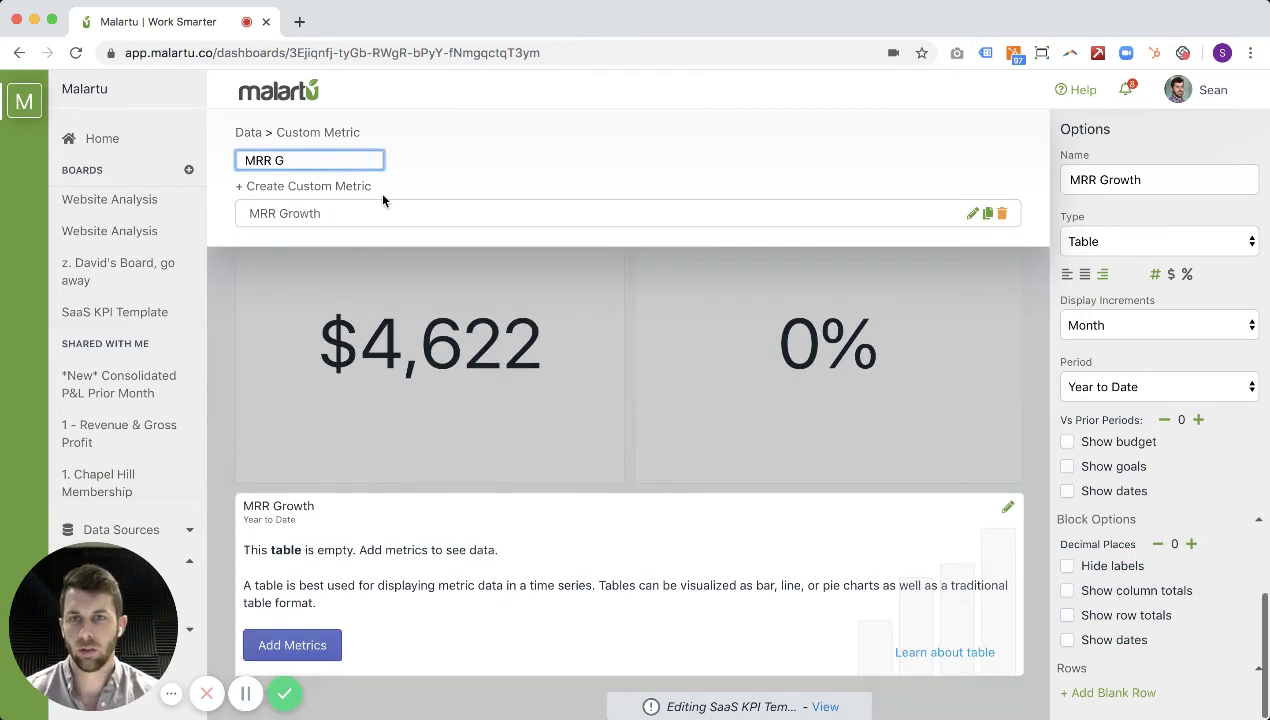
pyautogui.click(386, 212)
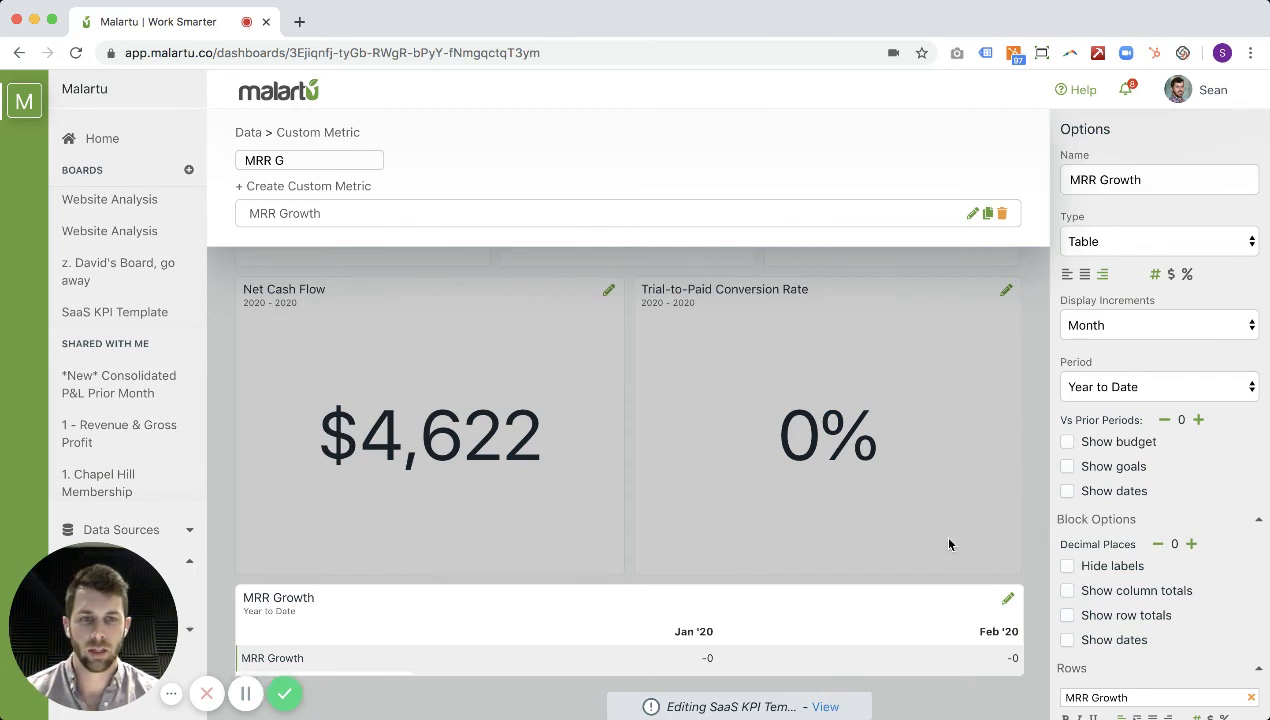
# Format the MRR Growth table's values as percentages and set its display increments to Week.
pyautogui.click(1186, 276)
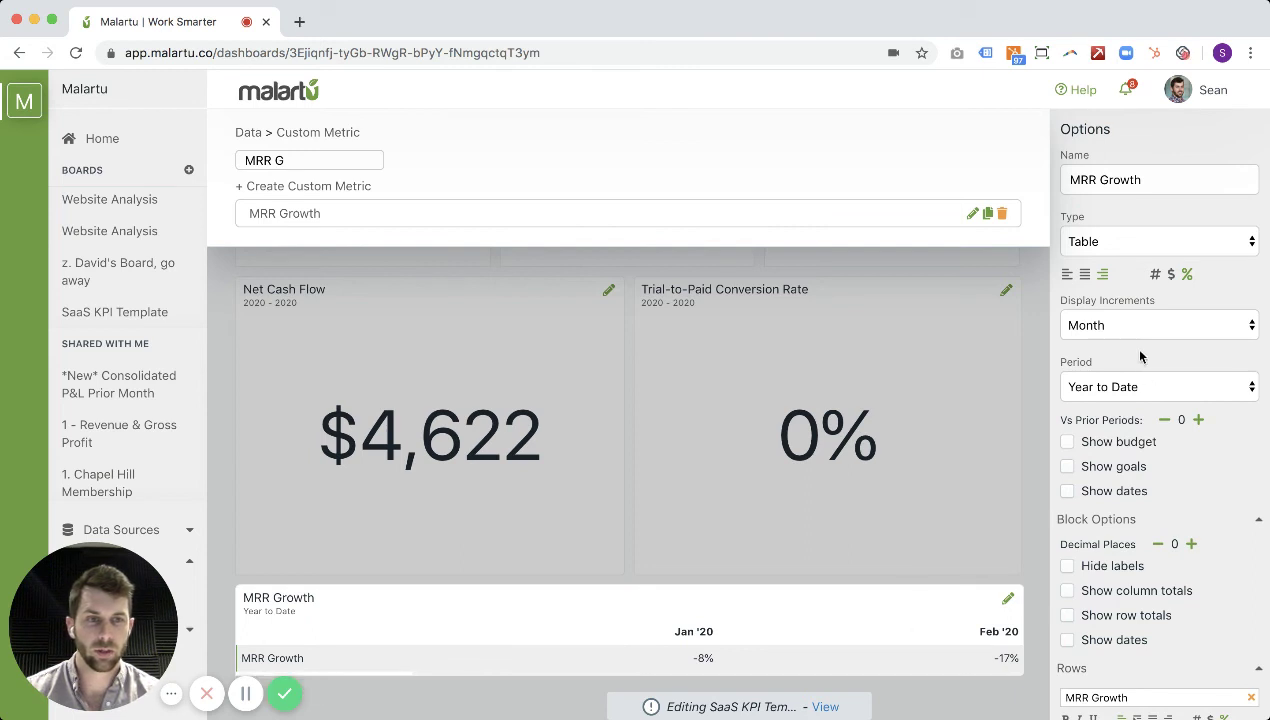
pyautogui.click(1136, 394)
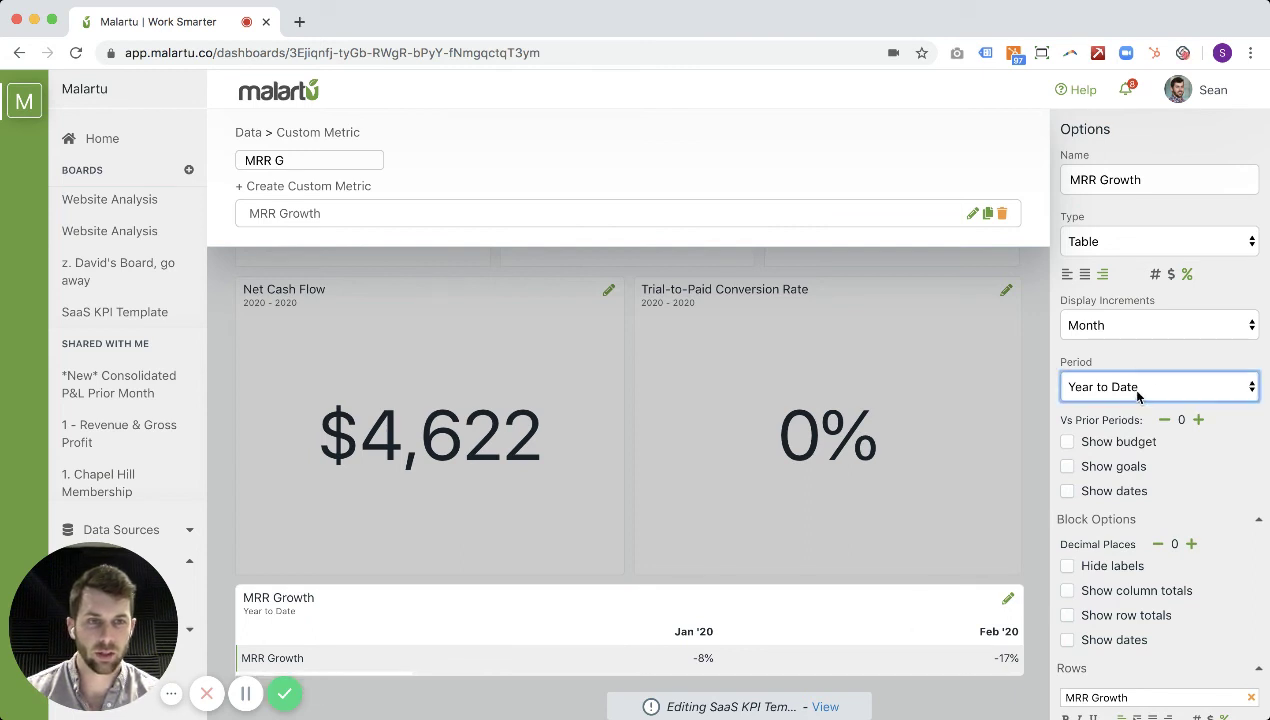
pyautogui.click(1108, 330)
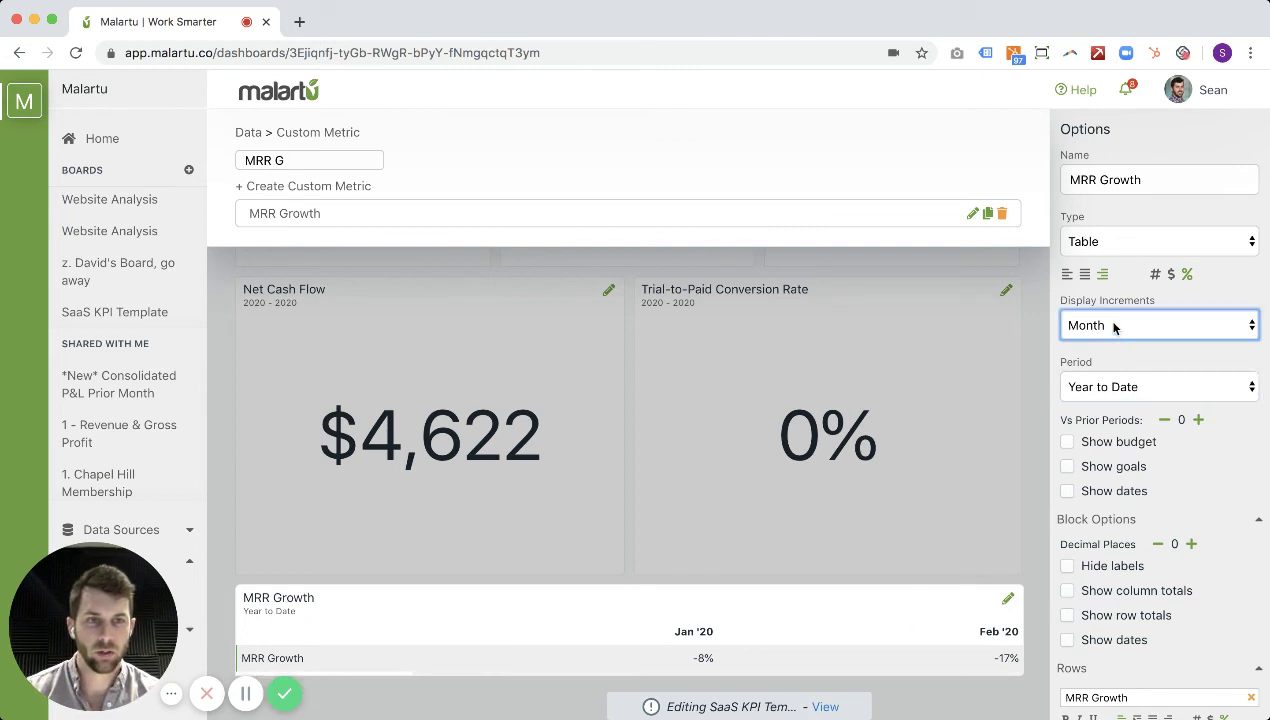
pyautogui.click(1110, 318)
# Change the MRR Growth block's type to Bar.
pyautogui.click(1124, 250)
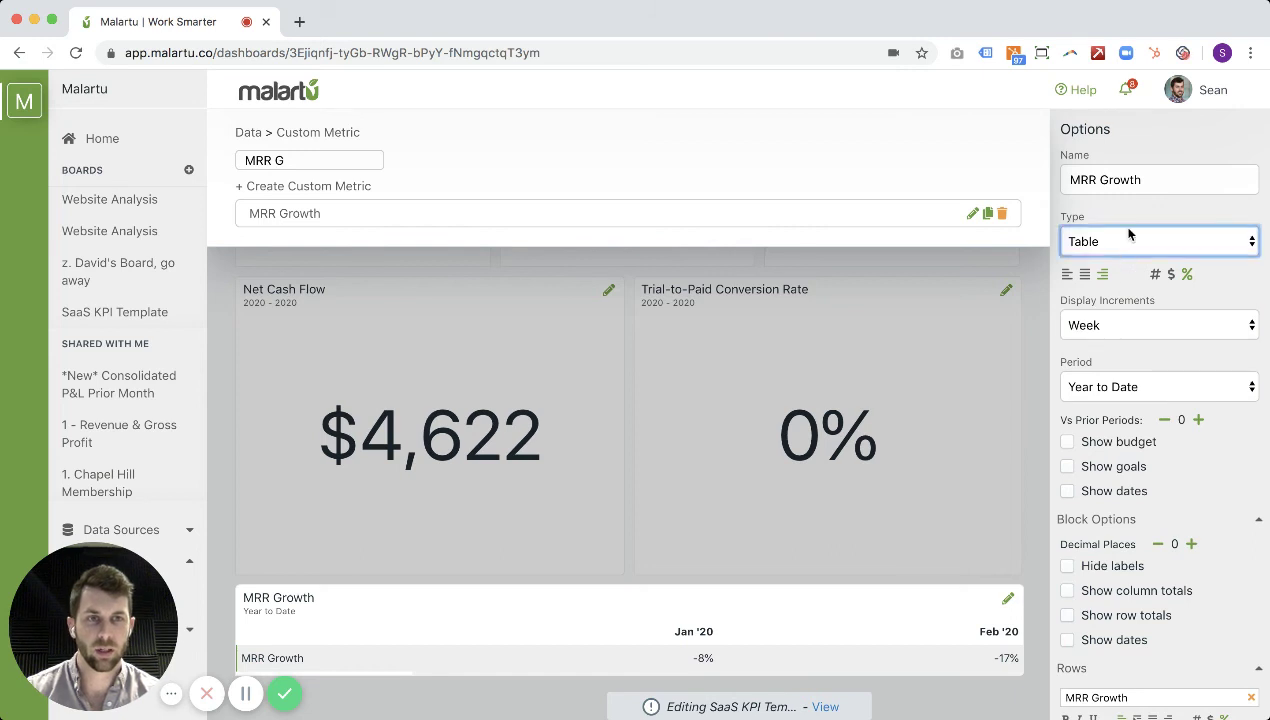
pyautogui.click(1126, 198)
pyautogui.scroll(-2, 880, 562)
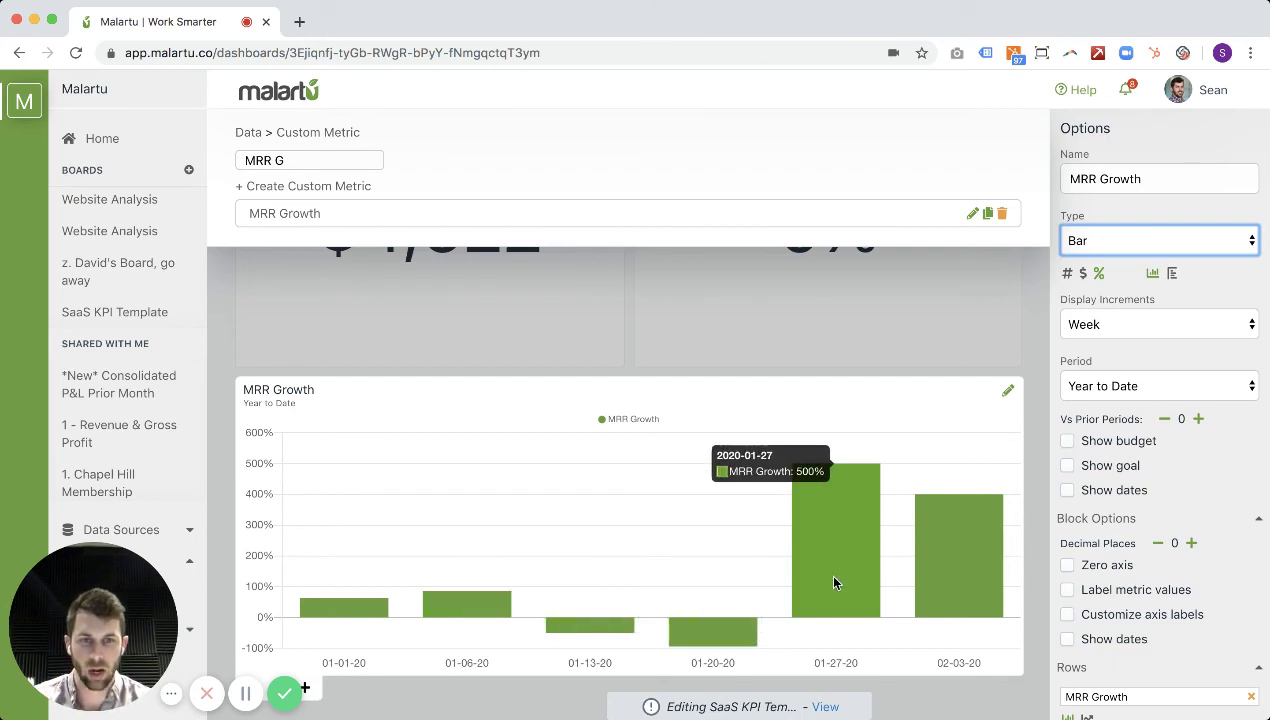
# Set the MRR Growth chart's decimal places to 4 and finish editing the block.
pyautogui.click(1188, 544)
pyautogui.click(1189, 544)
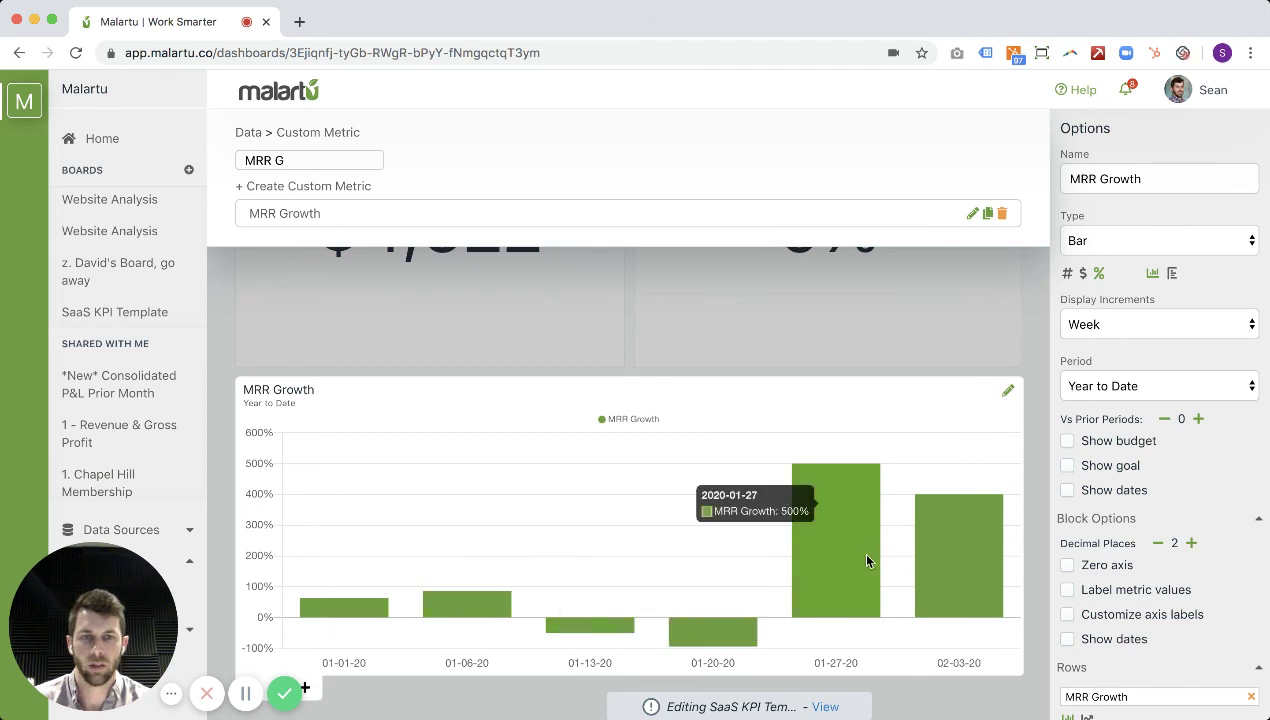
pyautogui.click(1192, 543)
pyautogui.click(1192, 543)
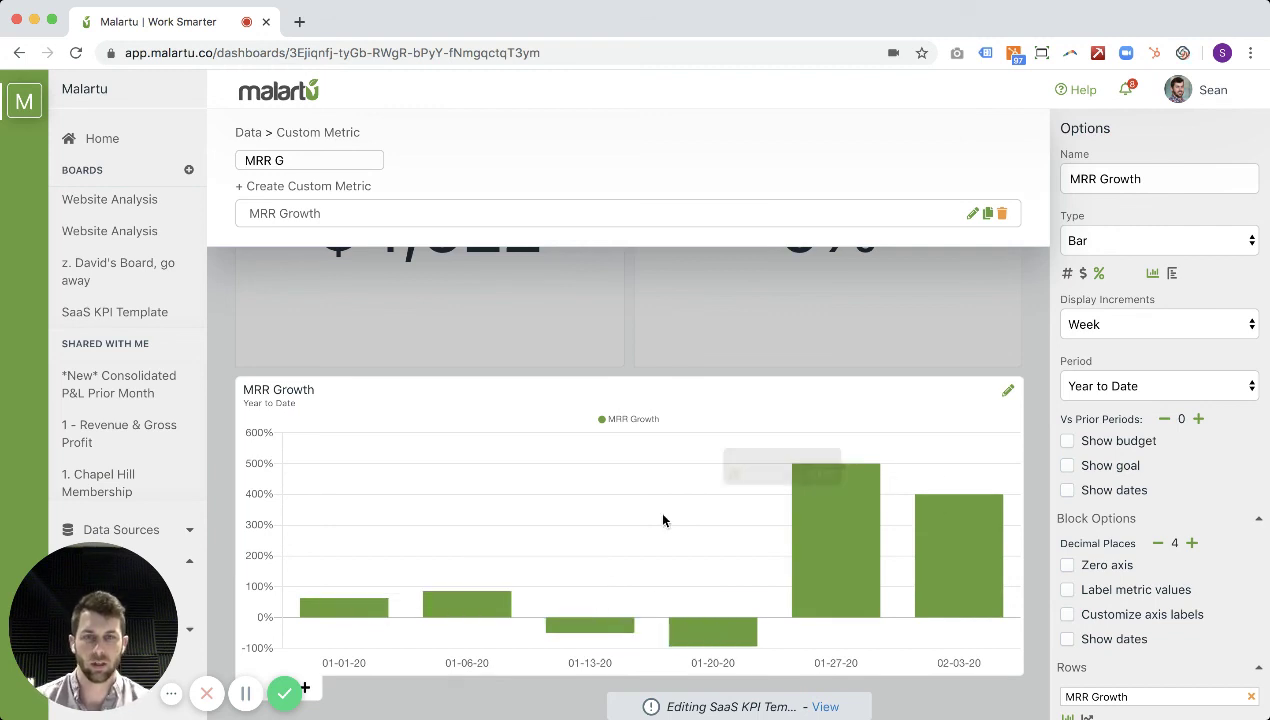
pyautogui.scroll(-4, 1117, 539)
pyautogui.click(1095, 570)
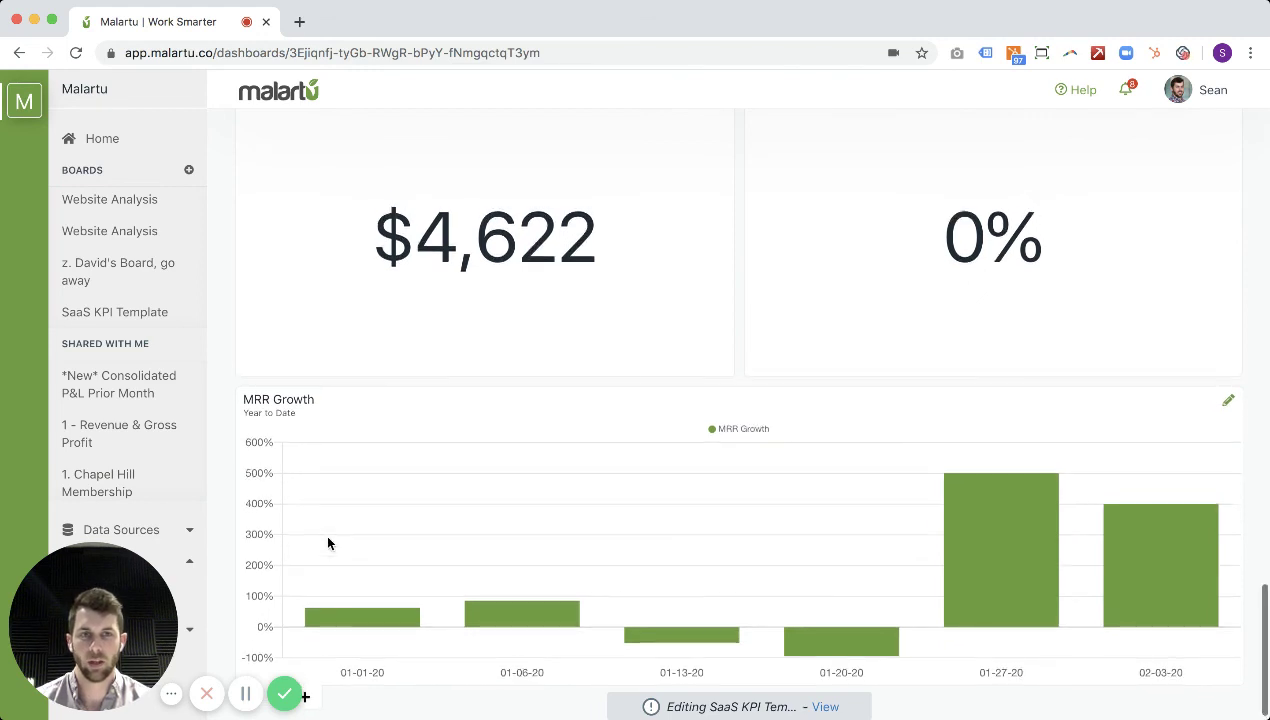
pyautogui.scroll(1, 333, 547)
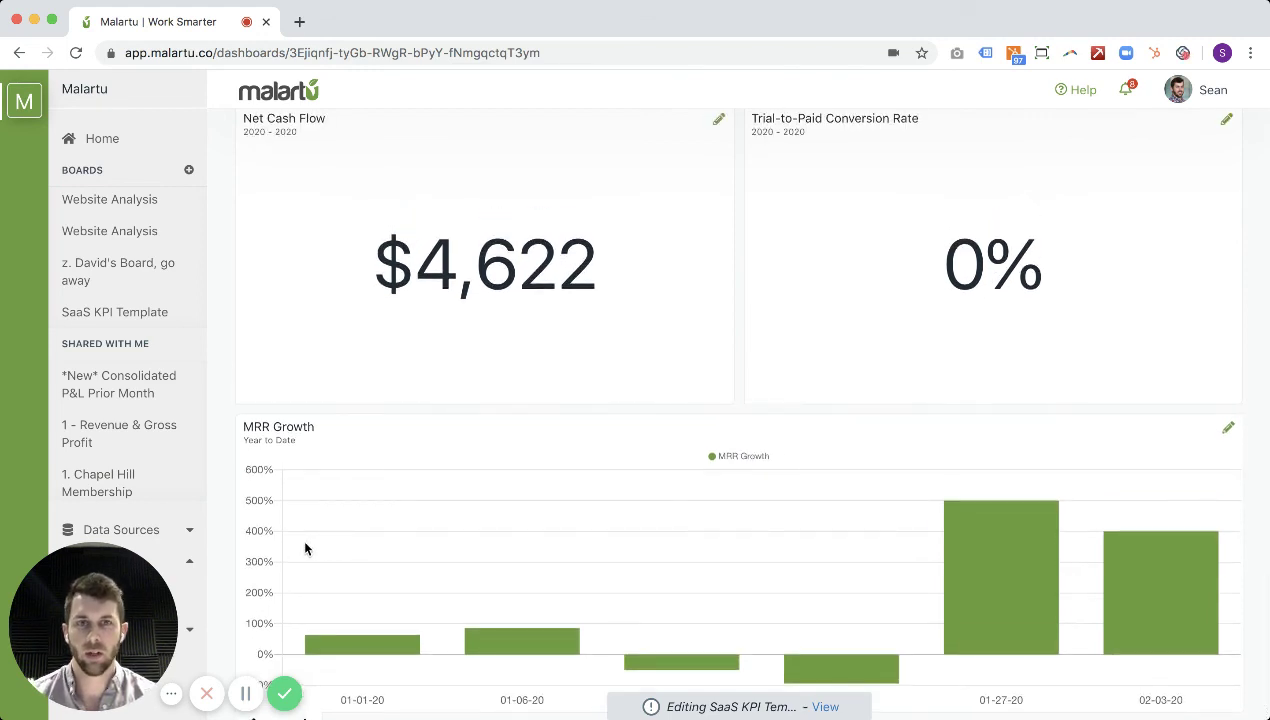
pyautogui.scroll(1, 279, 542)
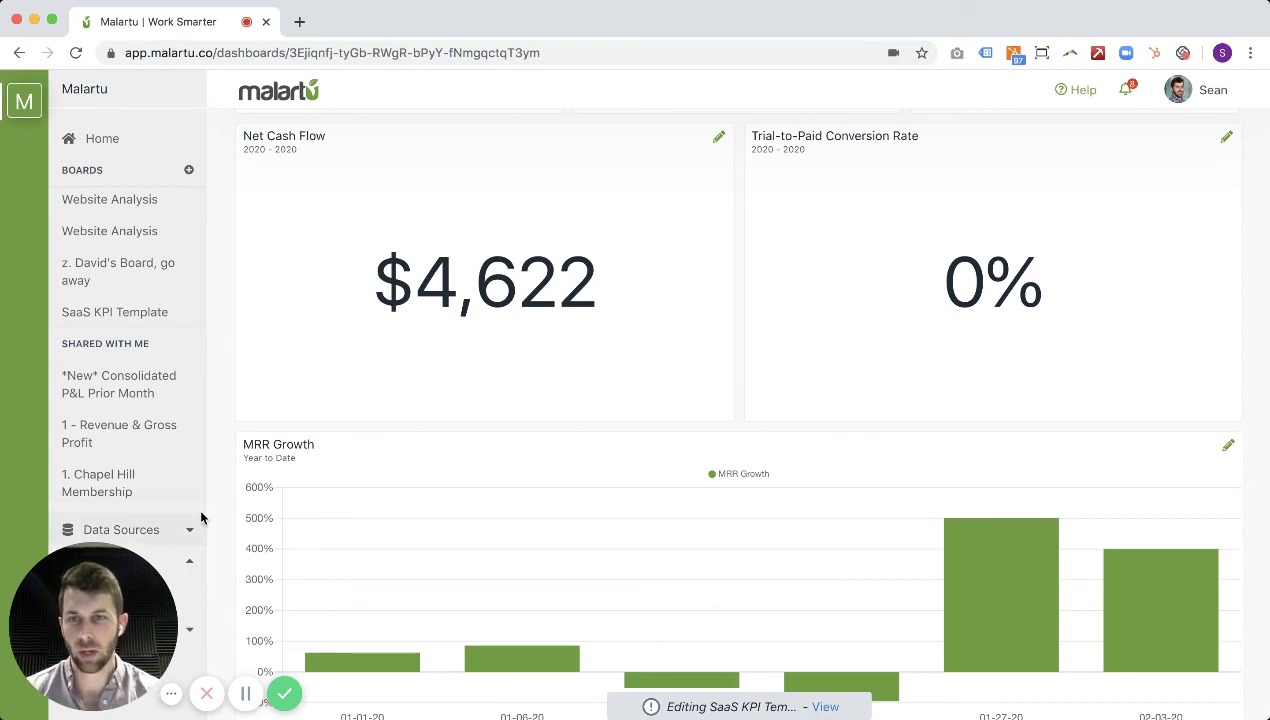
pyautogui.scroll(1, 226, 509)
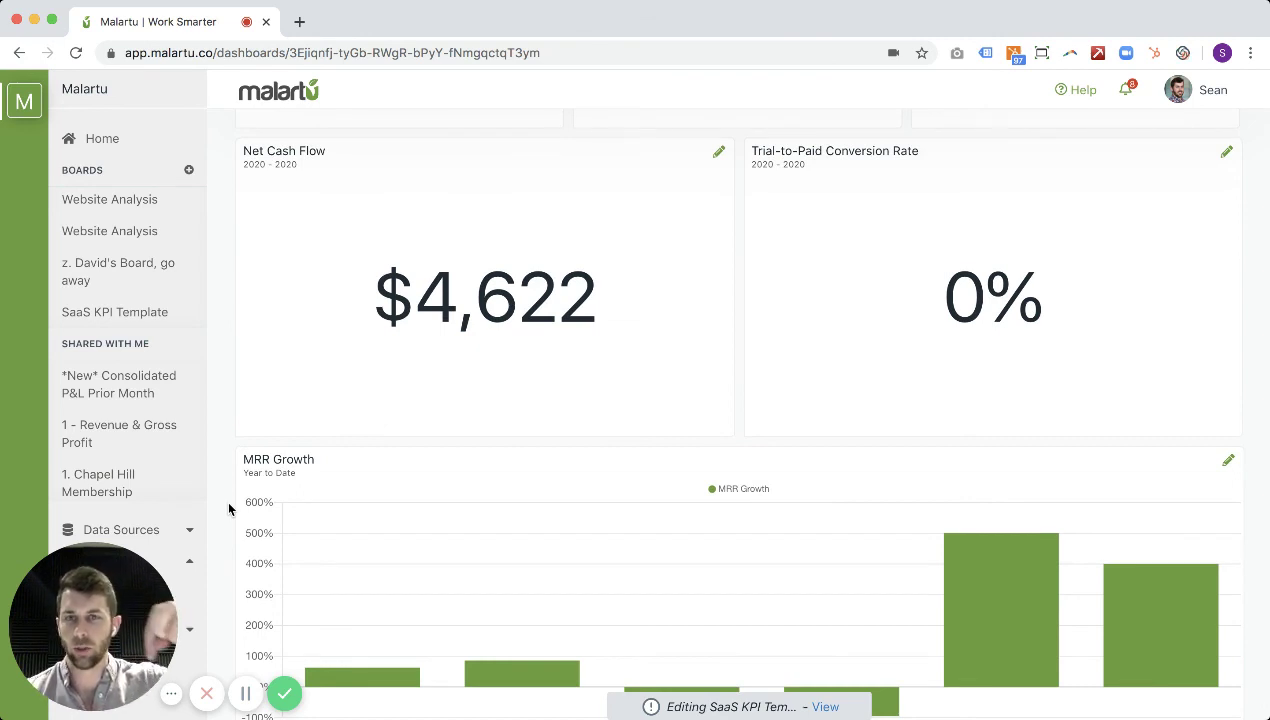
pyautogui.scroll(1, 227, 512)
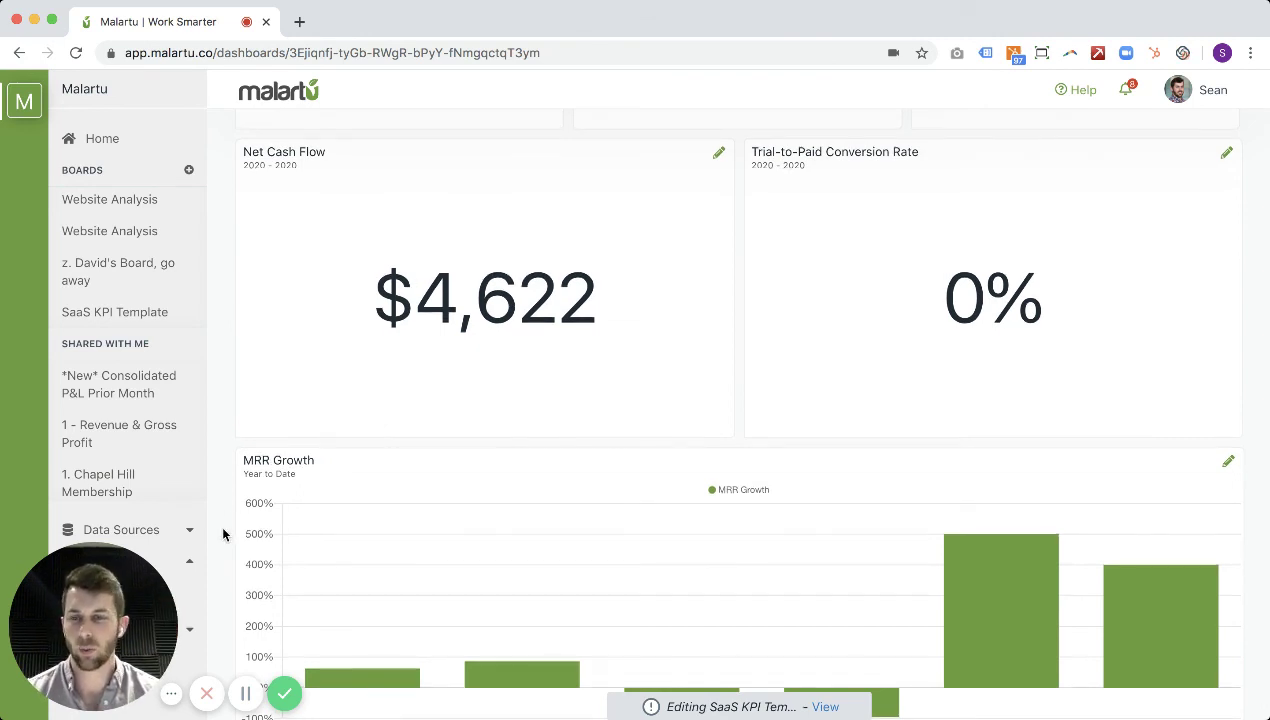